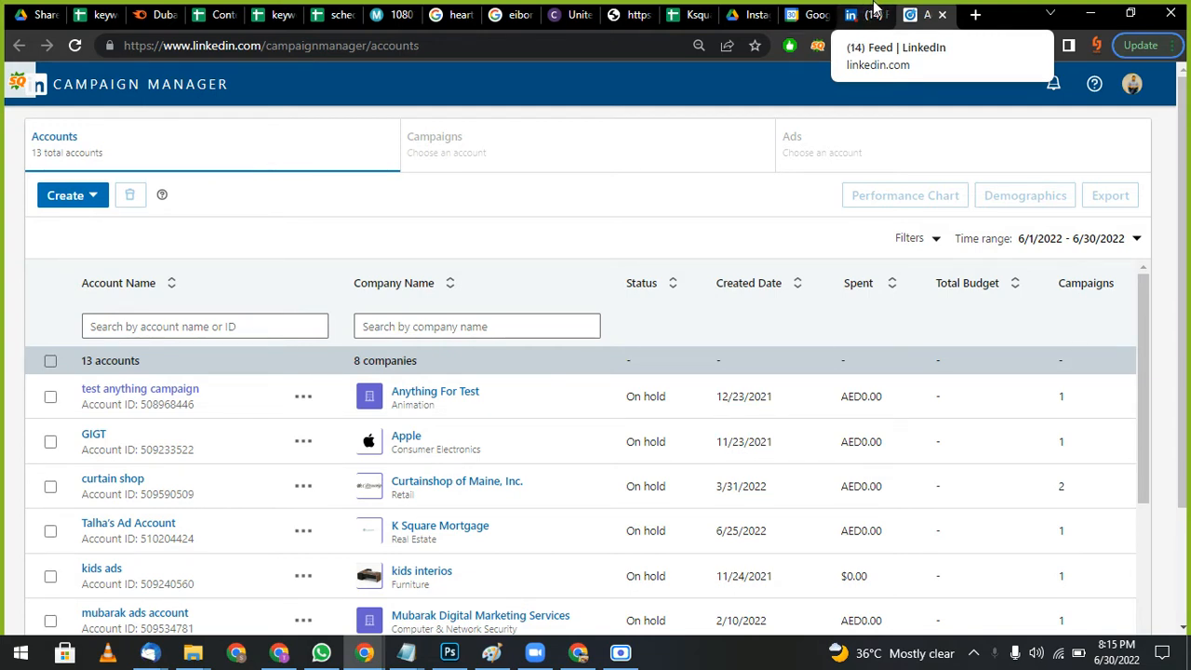
Step: Open Campaign Manager from the Advertise entry of the LinkedIn feed and look through the existing ad accounts
left_click(874, 11)
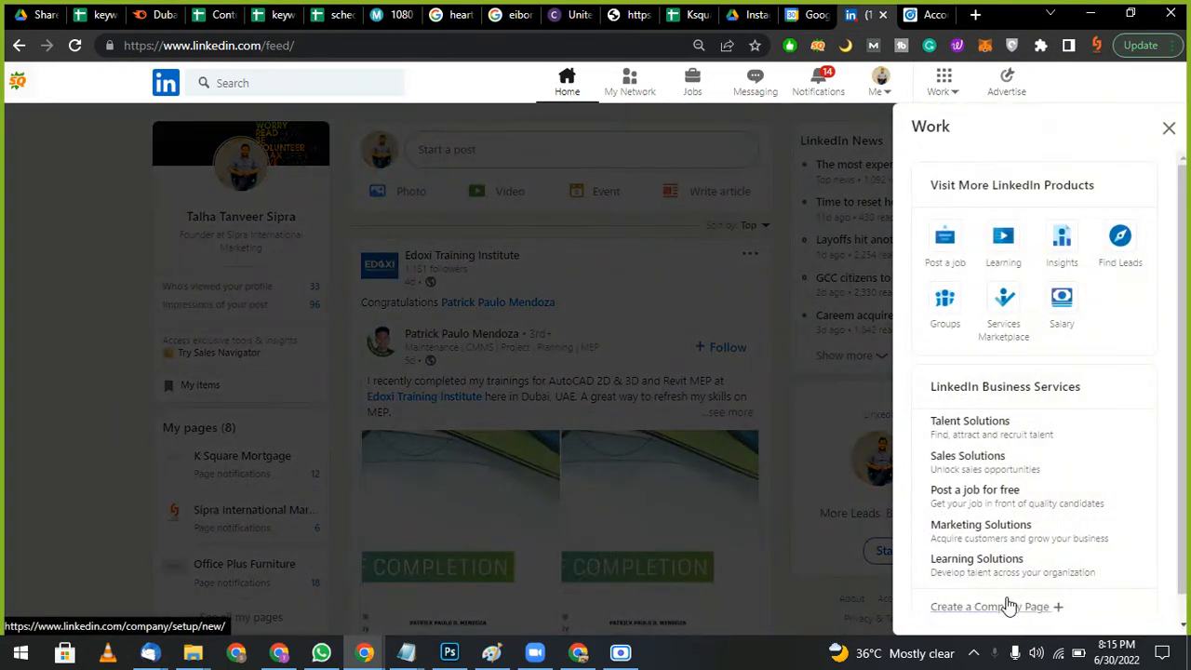
scroll(1009, 605, "down", 1)
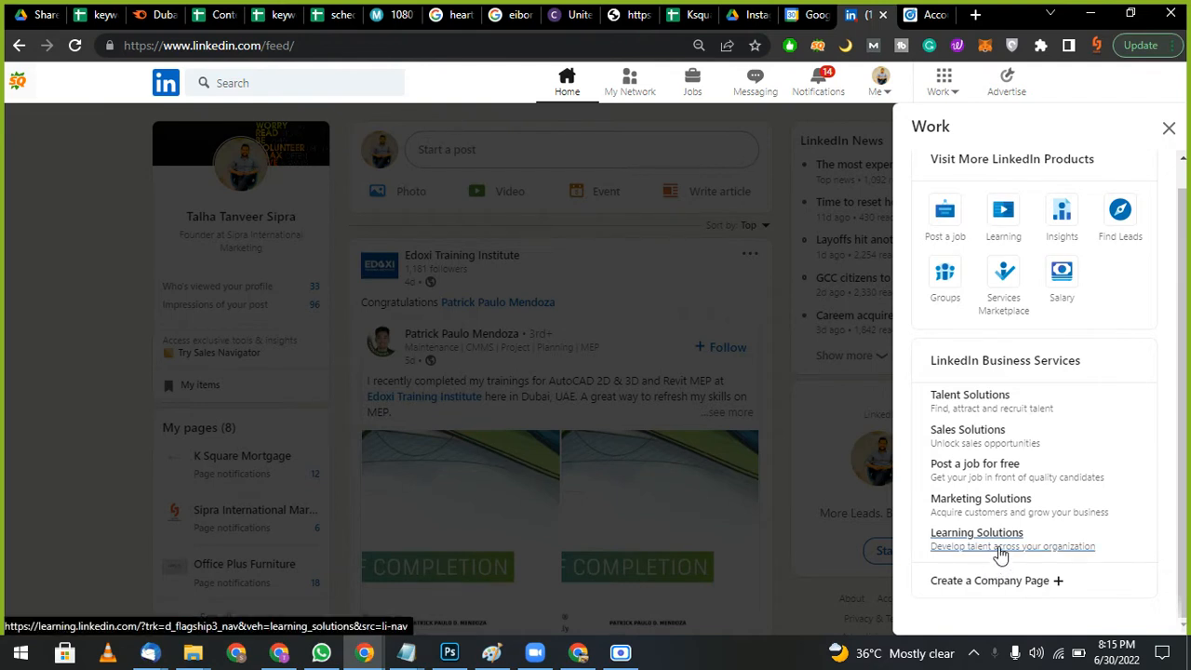
left_click(1168, 127)
left_click(1004, 88)
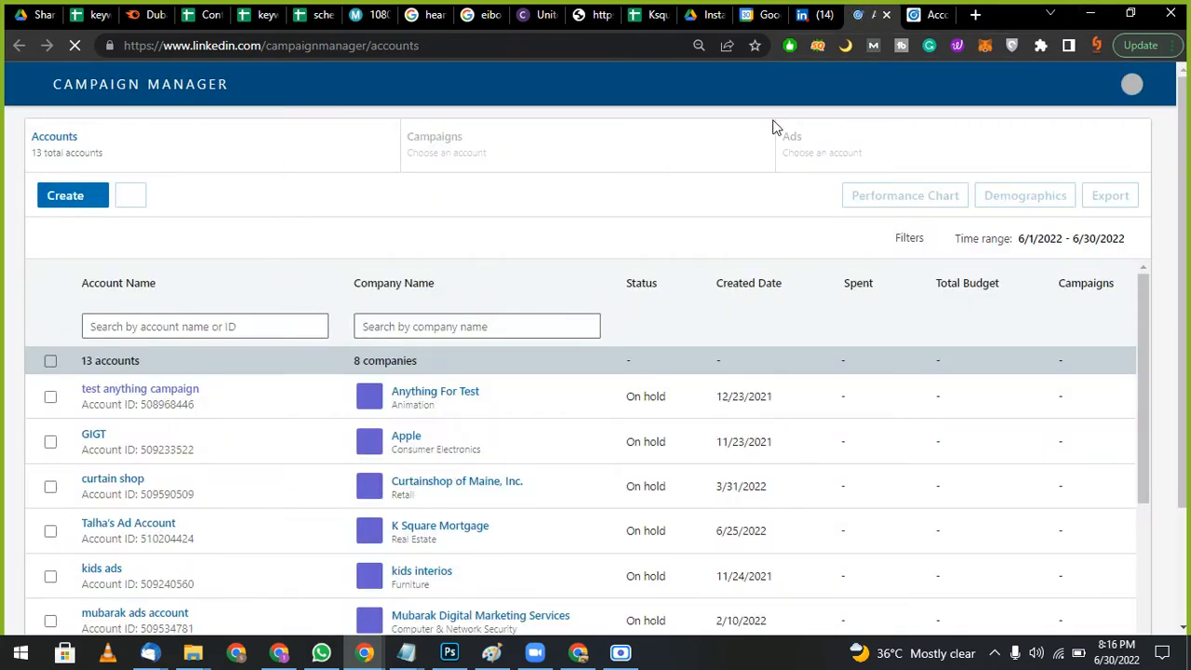
scroll(279, 395, "down", 3)
scroll(261, 437, "down", 2)
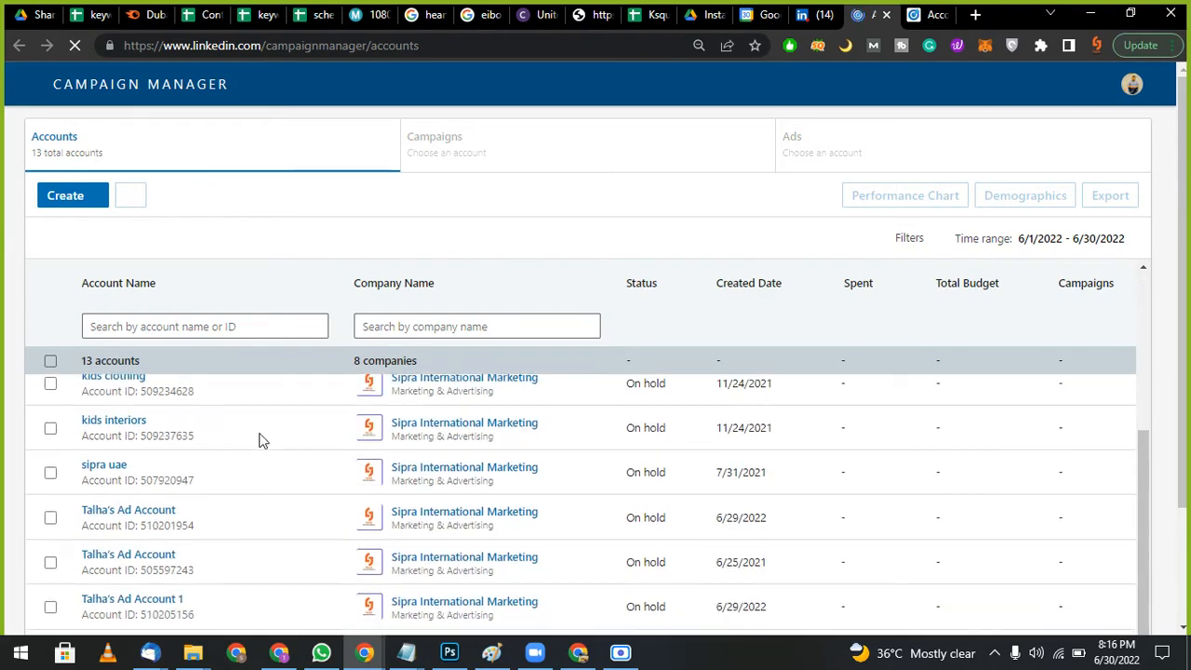
scroll(264, 428, "up", 5)
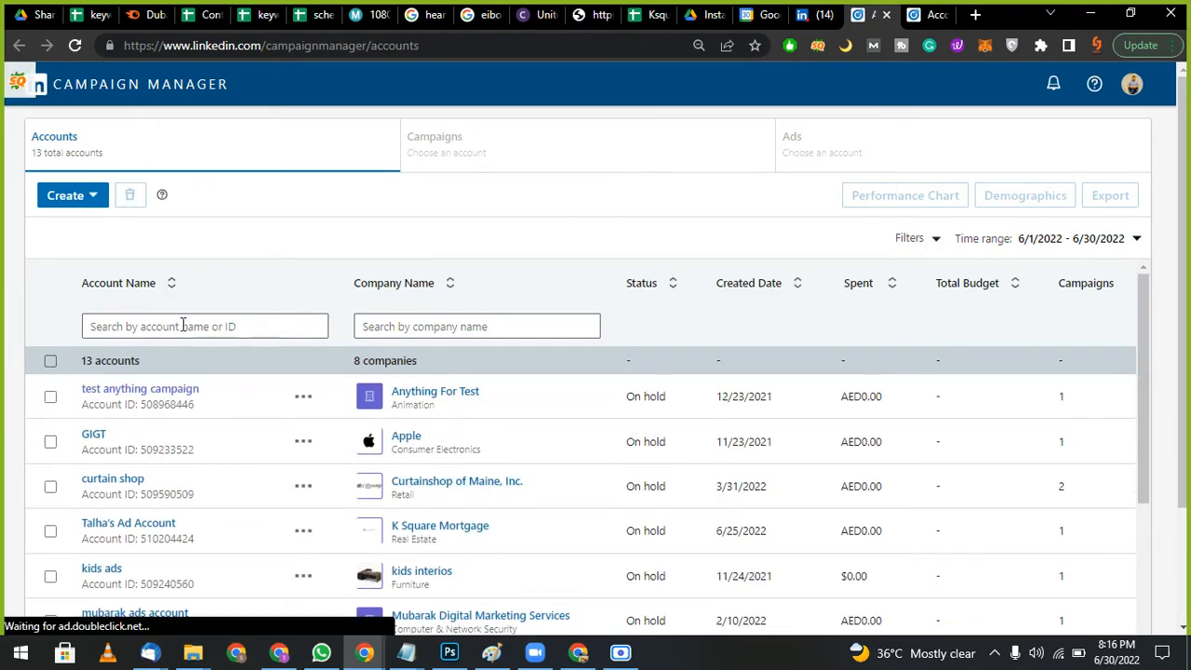
left_click(75, 195)
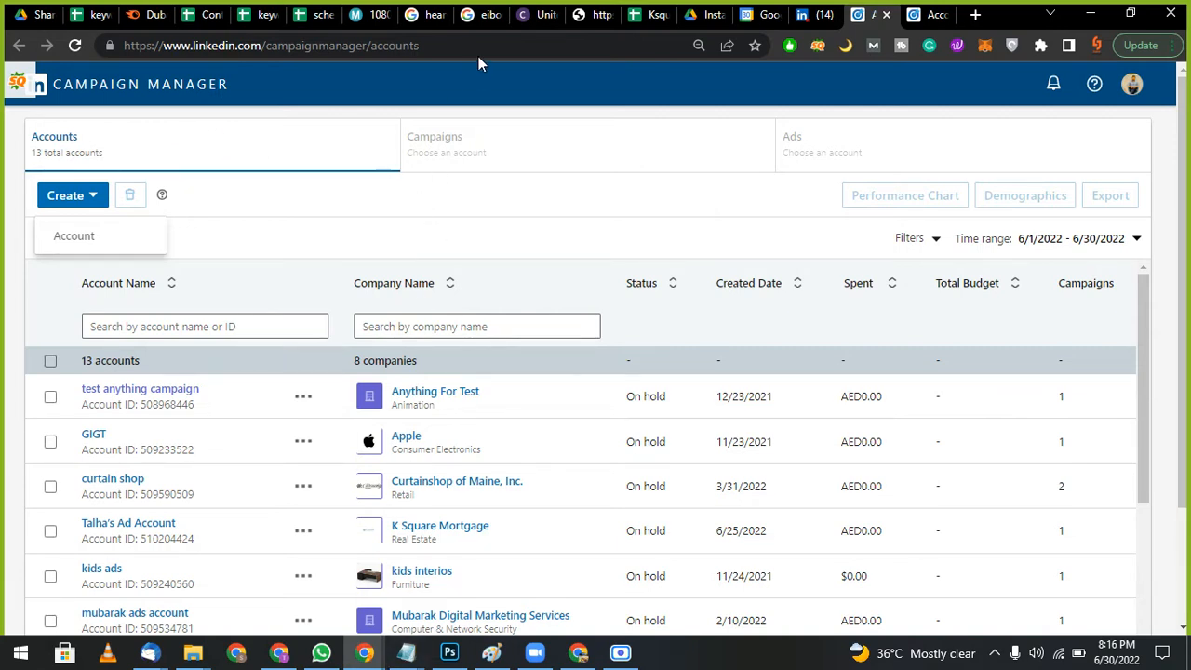
Step: In the Zoom meeting, mute the second listed participant and hide both the participants window and the floating meeting controls
mouse_move(453, 48)
left_click(449, 26)
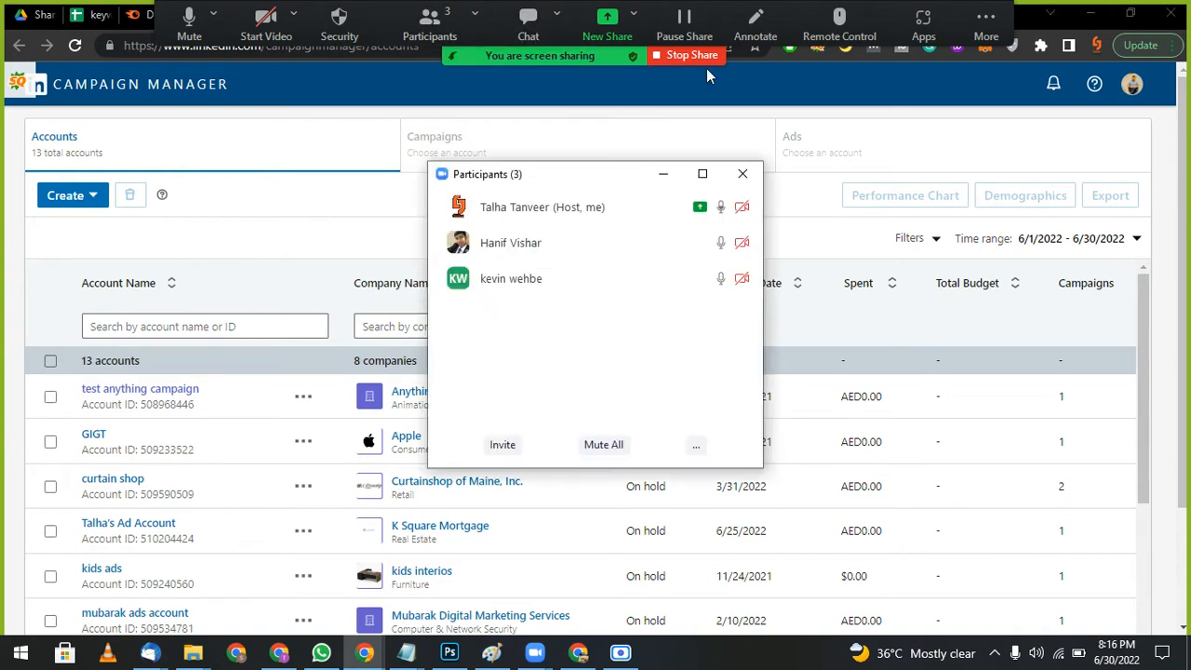
left_click(722, 243)
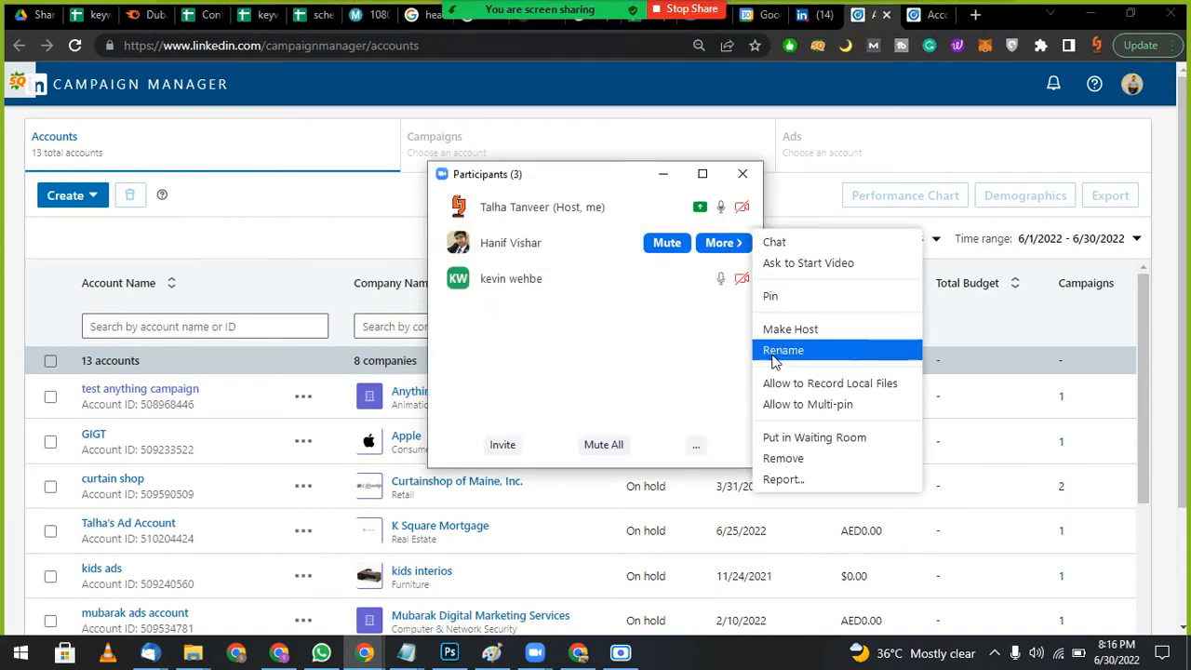
left_click(653, 299)
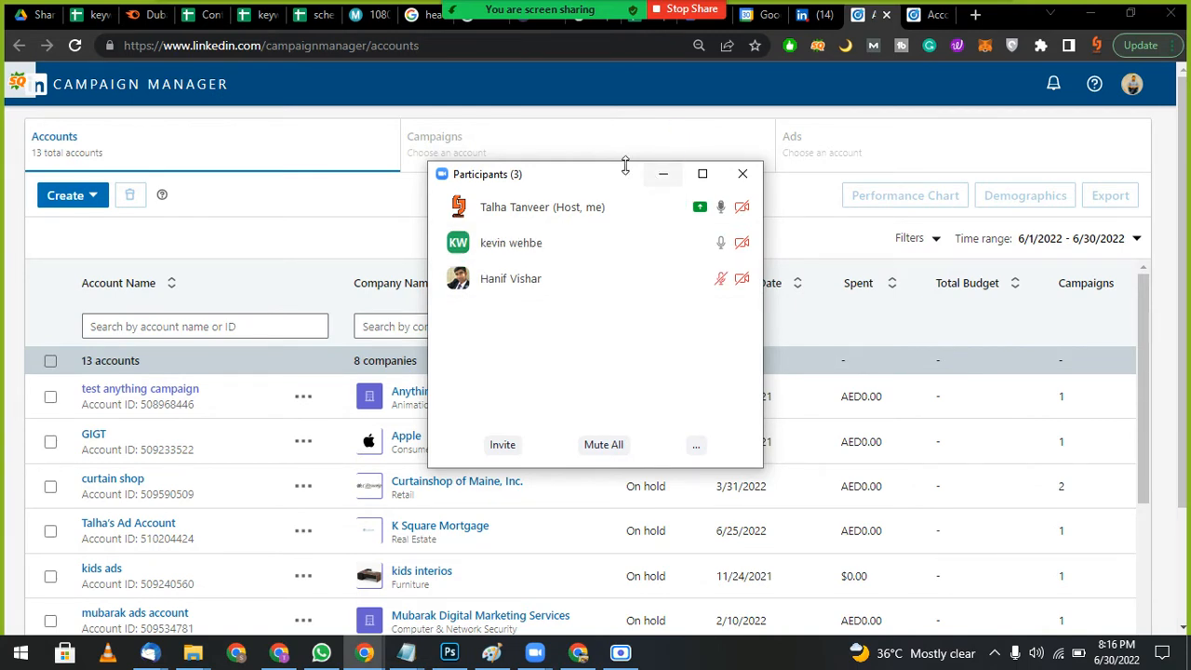
left_click(659, 175)
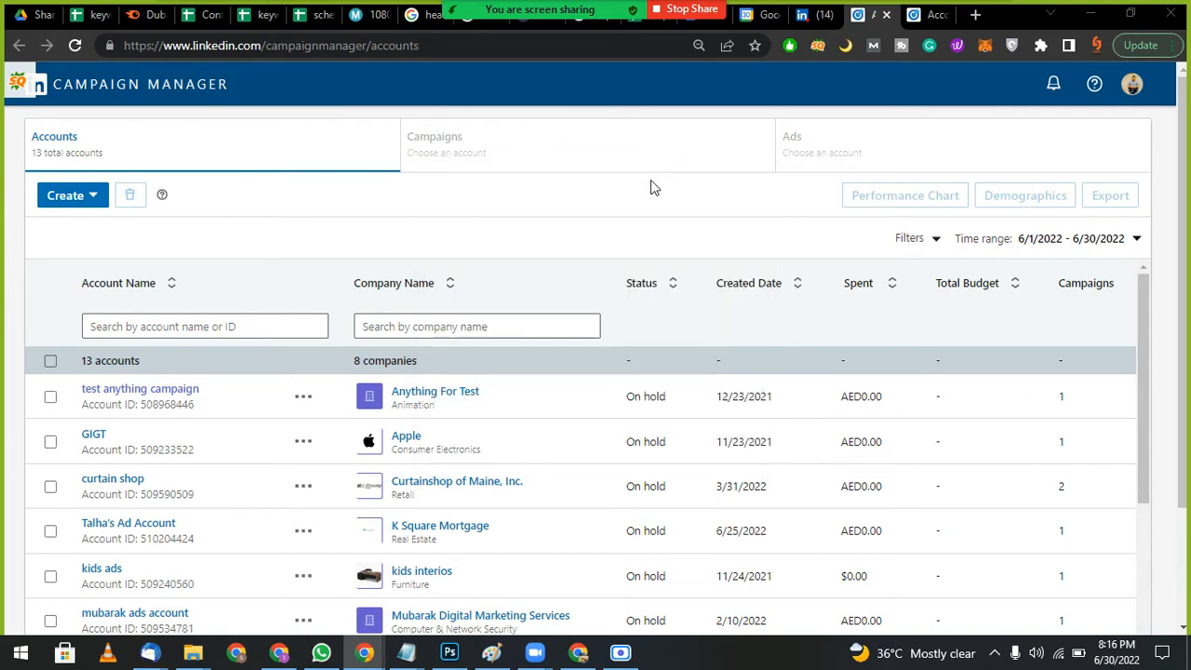
left_click(1009, 19)
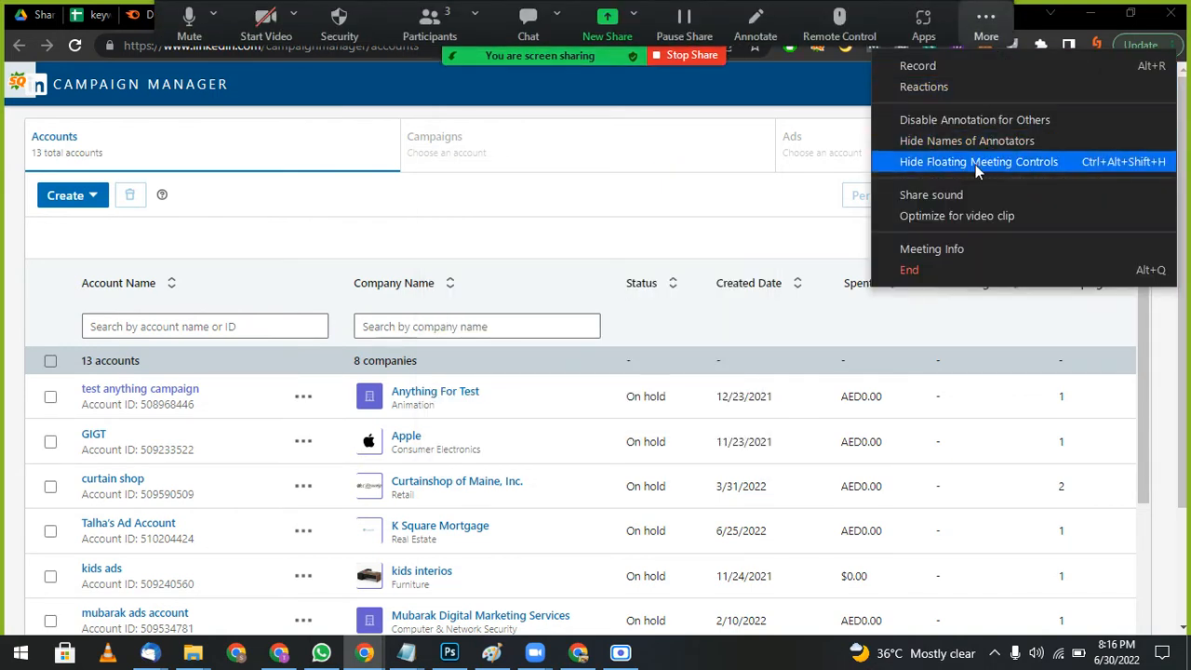
left_click(907, 163)
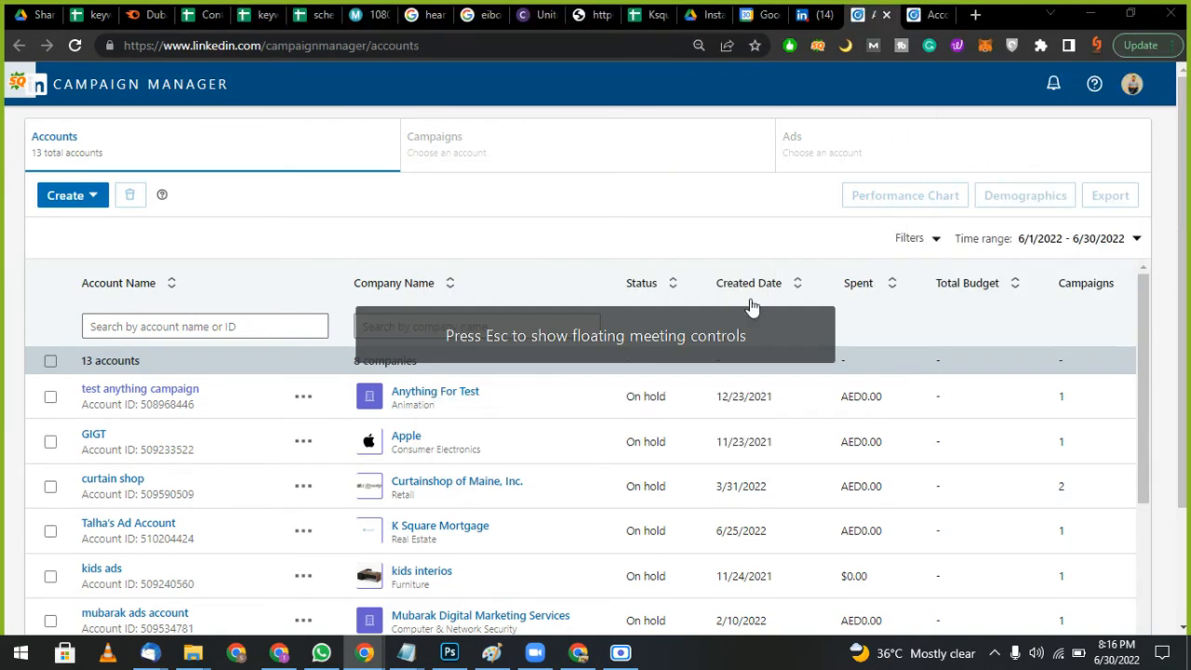
Step: Start a new ad account named with both participants' first names plus "Practice session", using the currency United Arab Emirates, Dirham (AED)
left_click(94, 199)
left_click(294, 224)
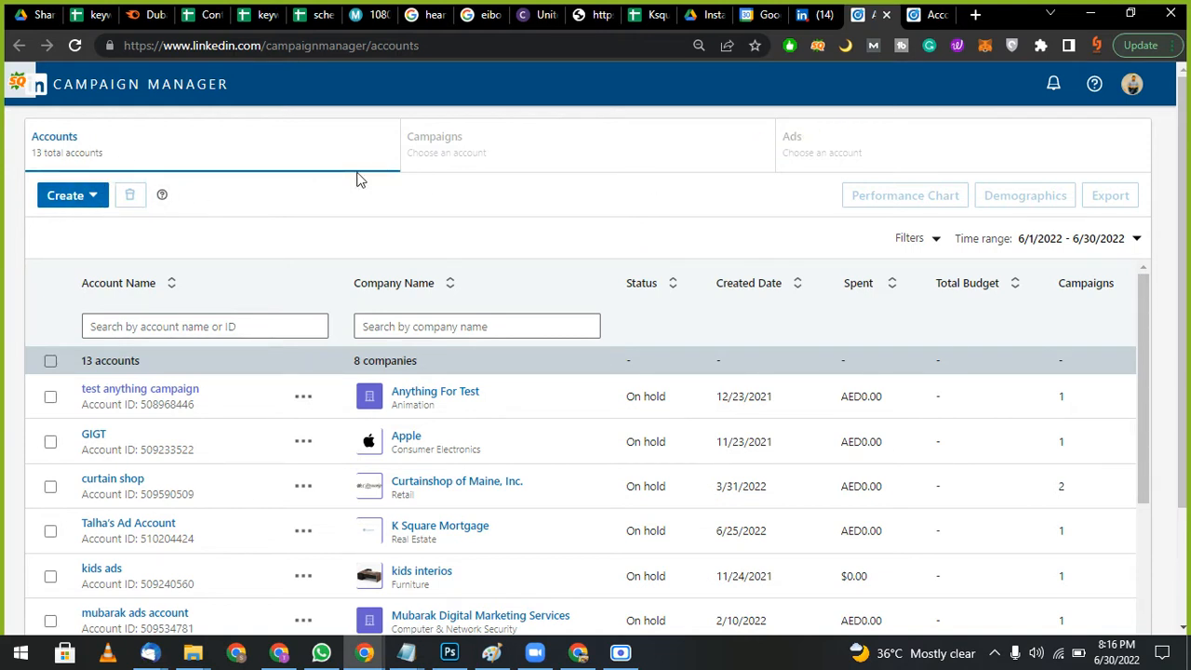
left_click(93, 196)
left_click(88, 240)
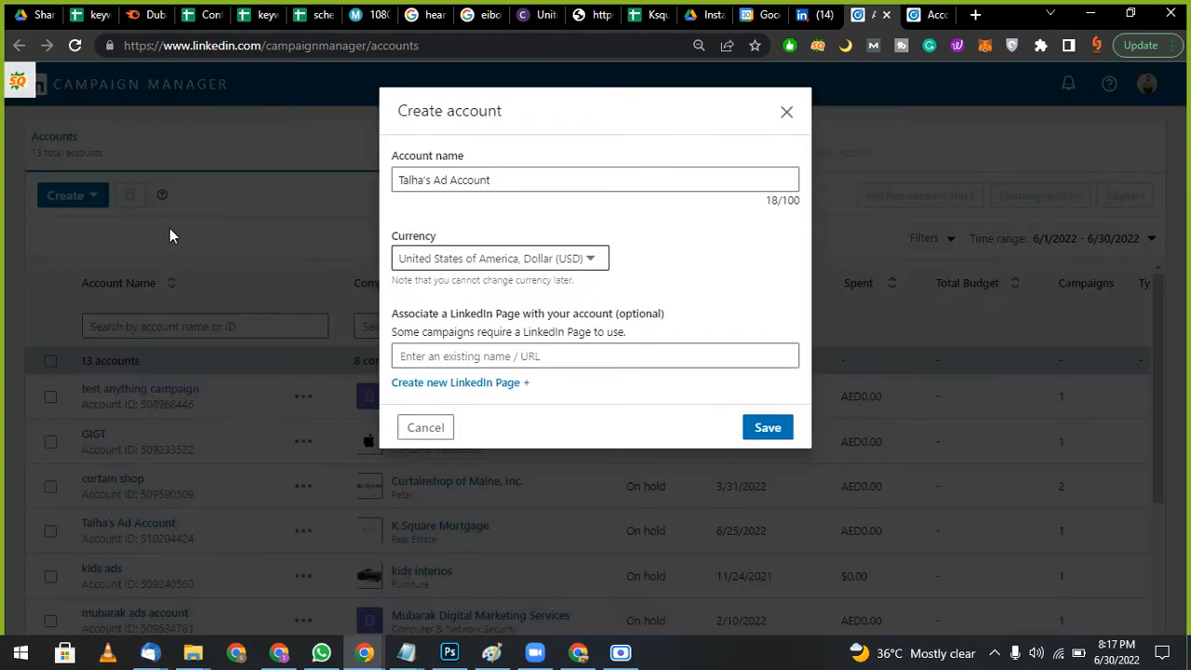
left_click(542, 179)
key("ctrl+a")
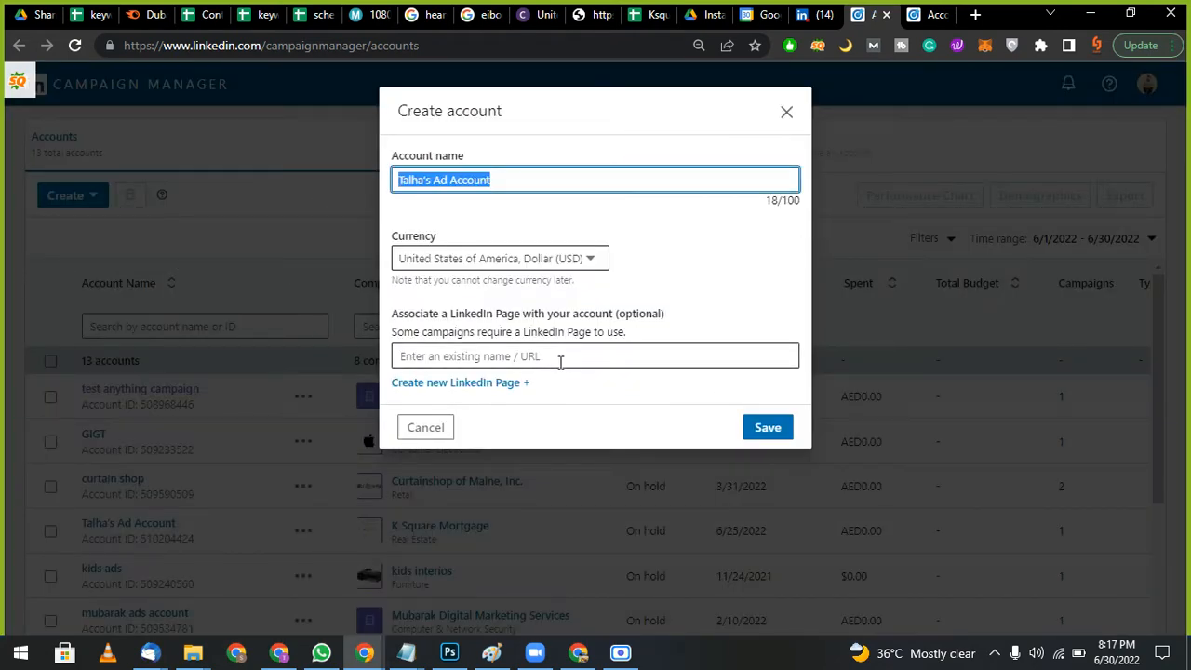
key("BackSpace")
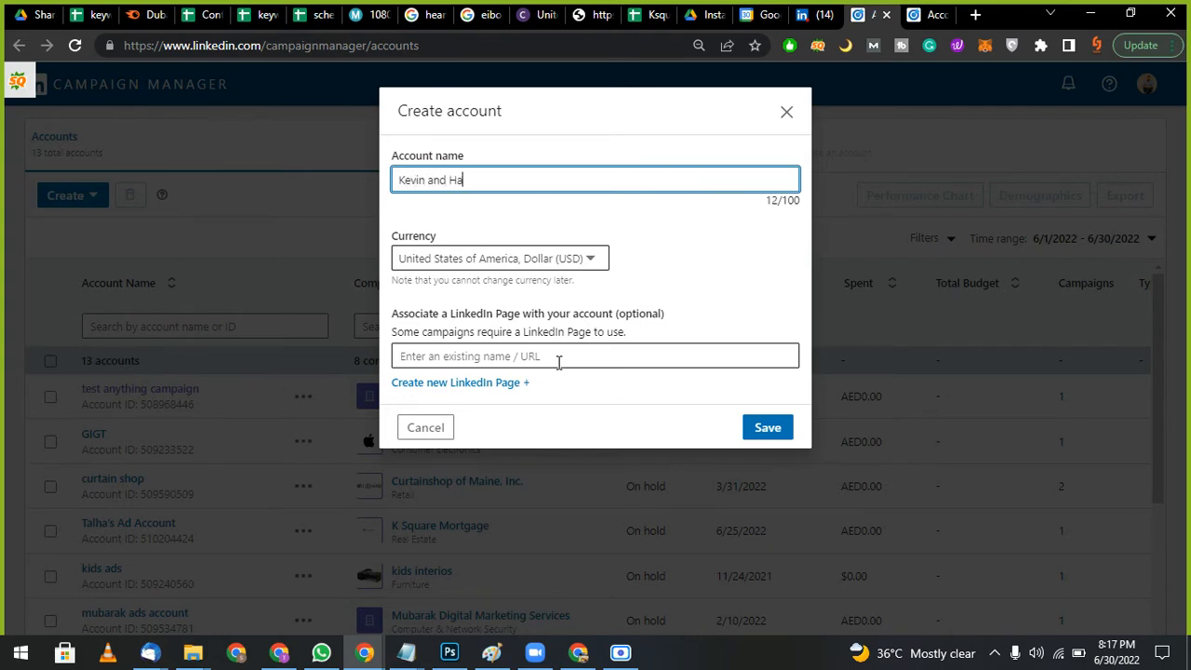
type("Kevin and Hanif Practice session")
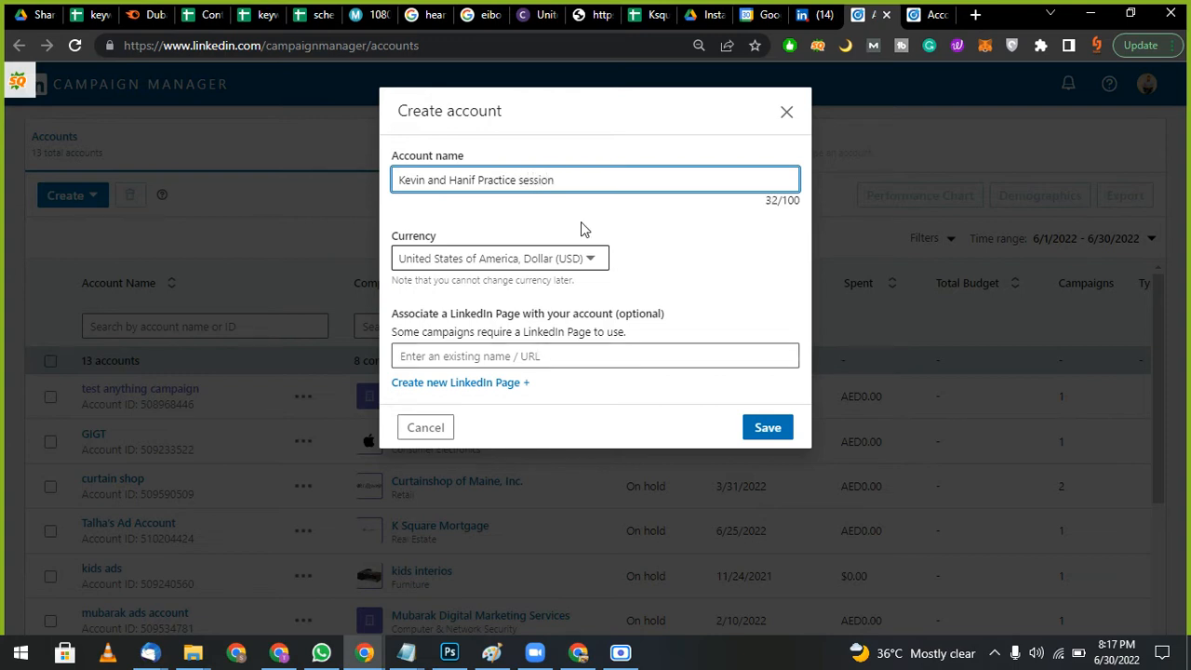
left_click(589, 258)
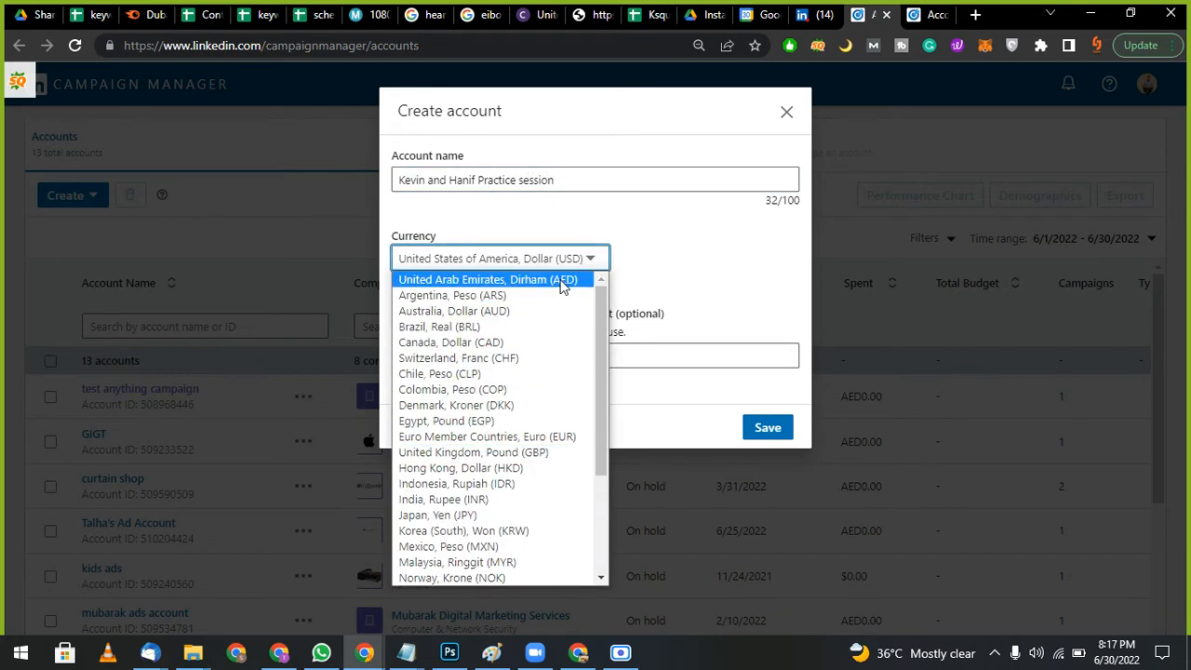
left_click(563, 279)
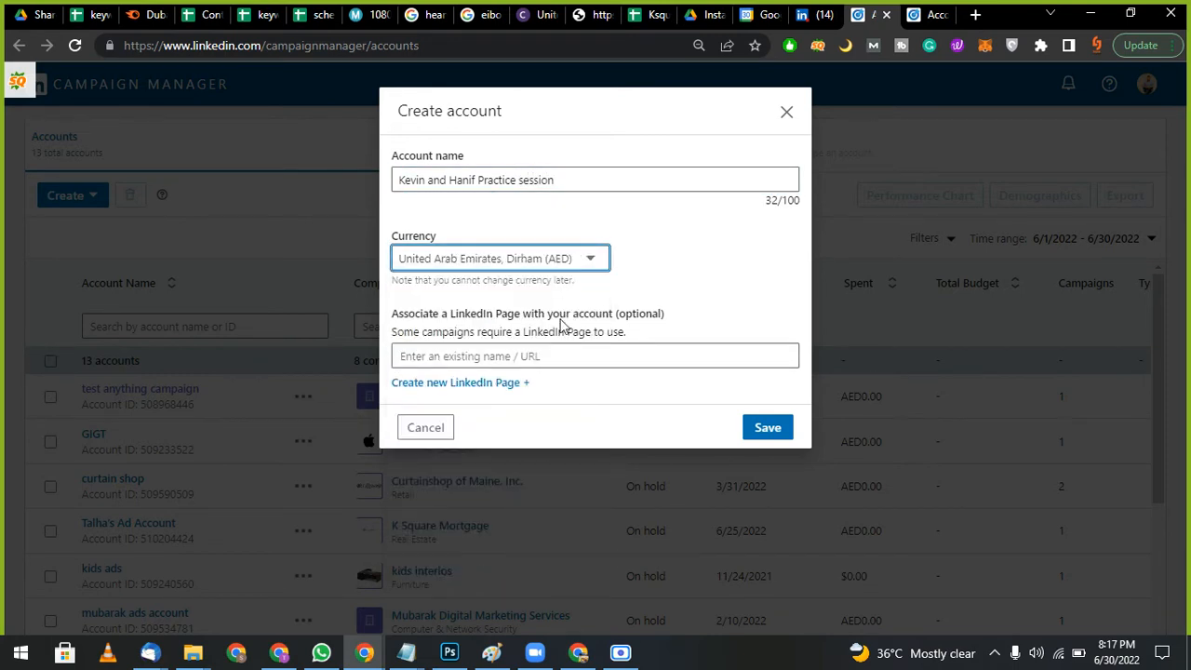
Step: Associate the Sipra International Marketing company page with the new ad account and save the account
left_click(587, 366)
type("sipra international marketing")
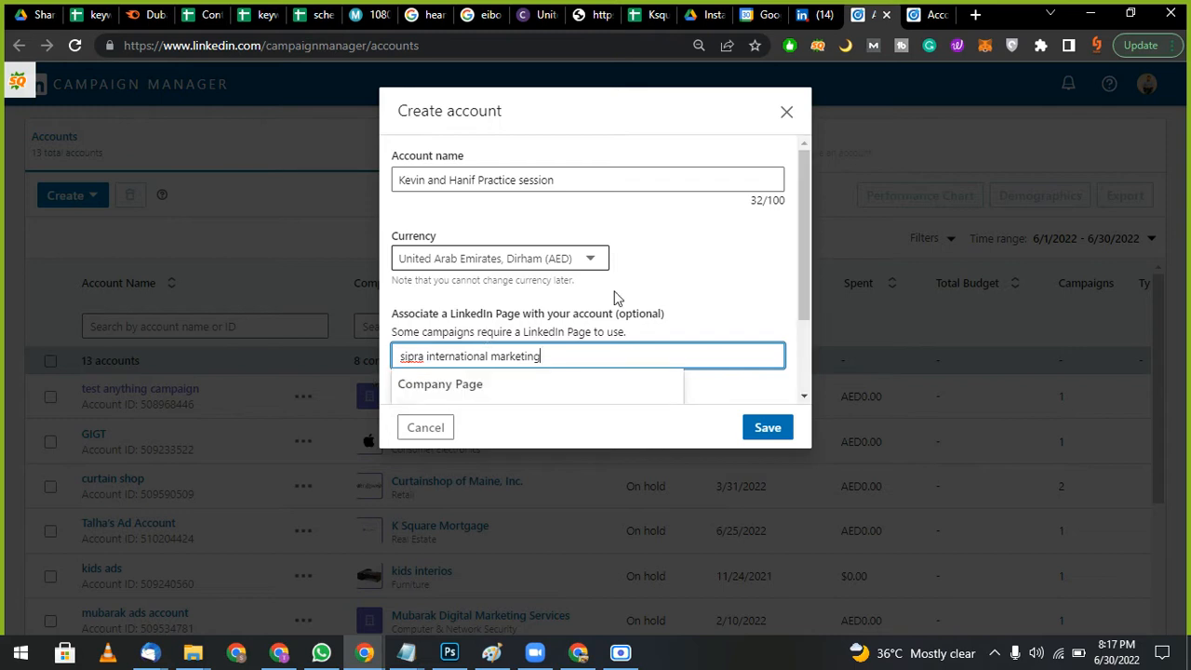
scroll(596, 302, "down", 2)
left_click(551, 295)
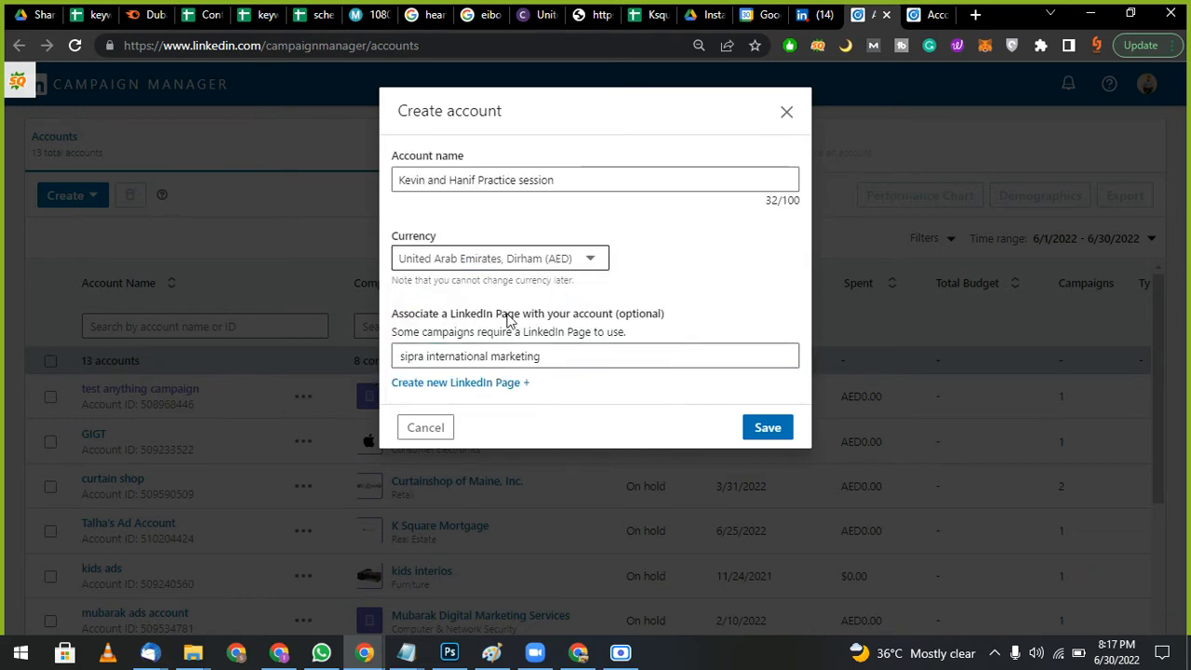
left_click(589, 356)
scroll(561, 338, "down", 2)
left_click(561, 331)
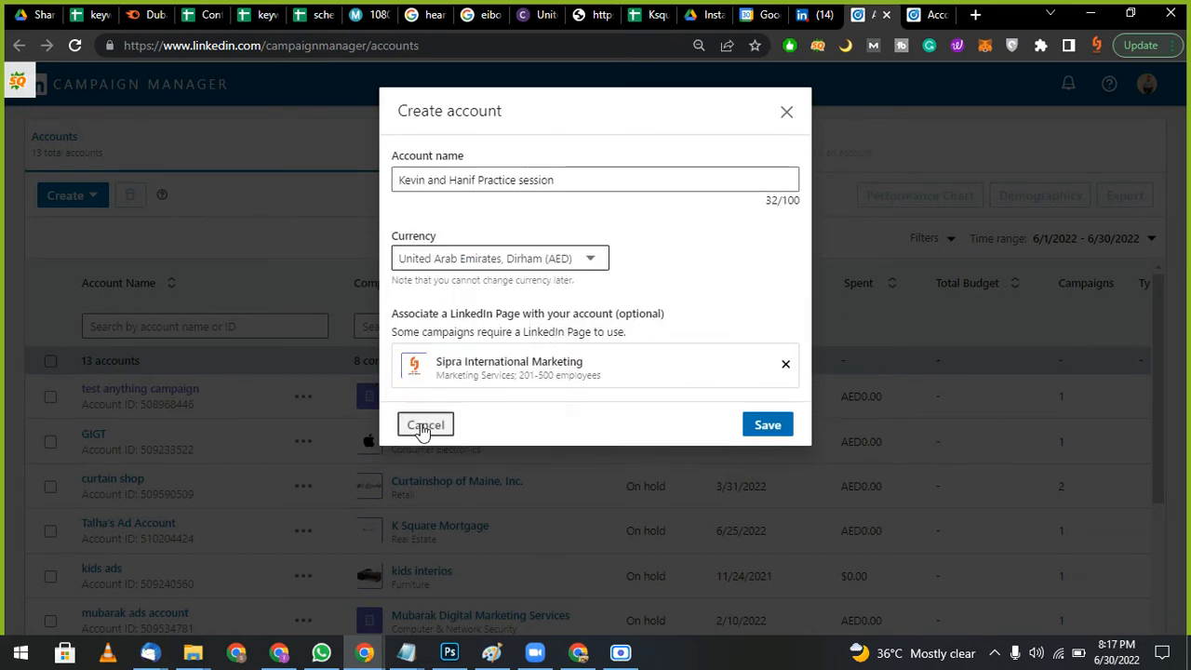
left_click(769, 429)
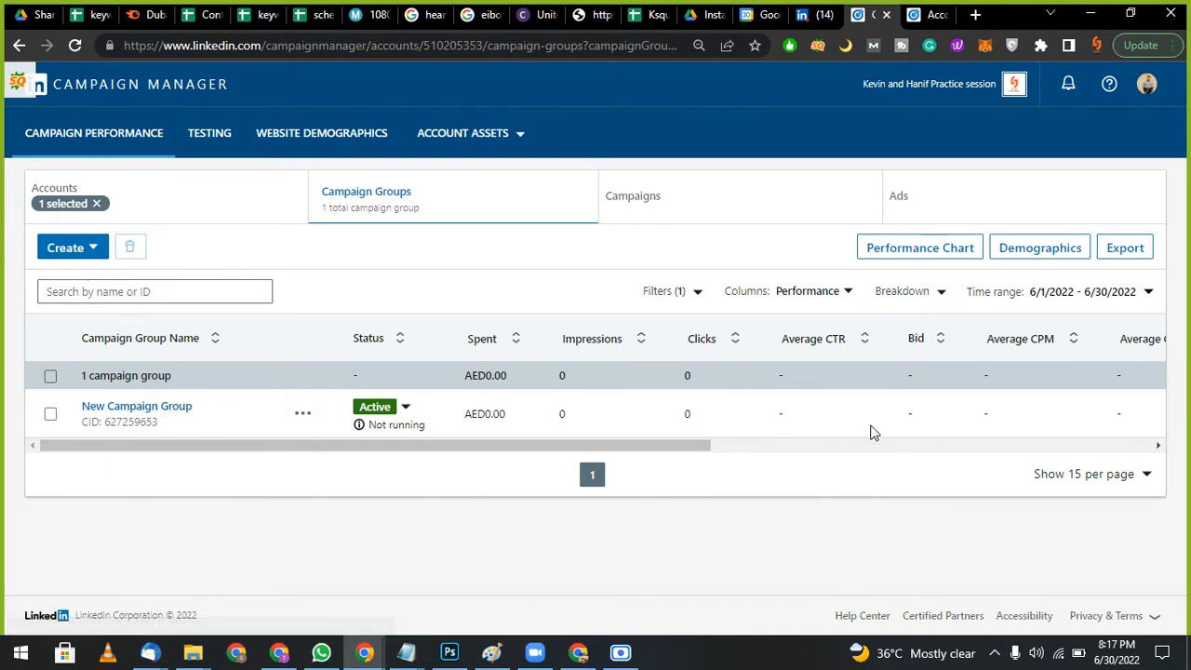
Step: Create a new campaign inside New Campaign Group and continue with that group to the campaign setup
left_click(160, 416)
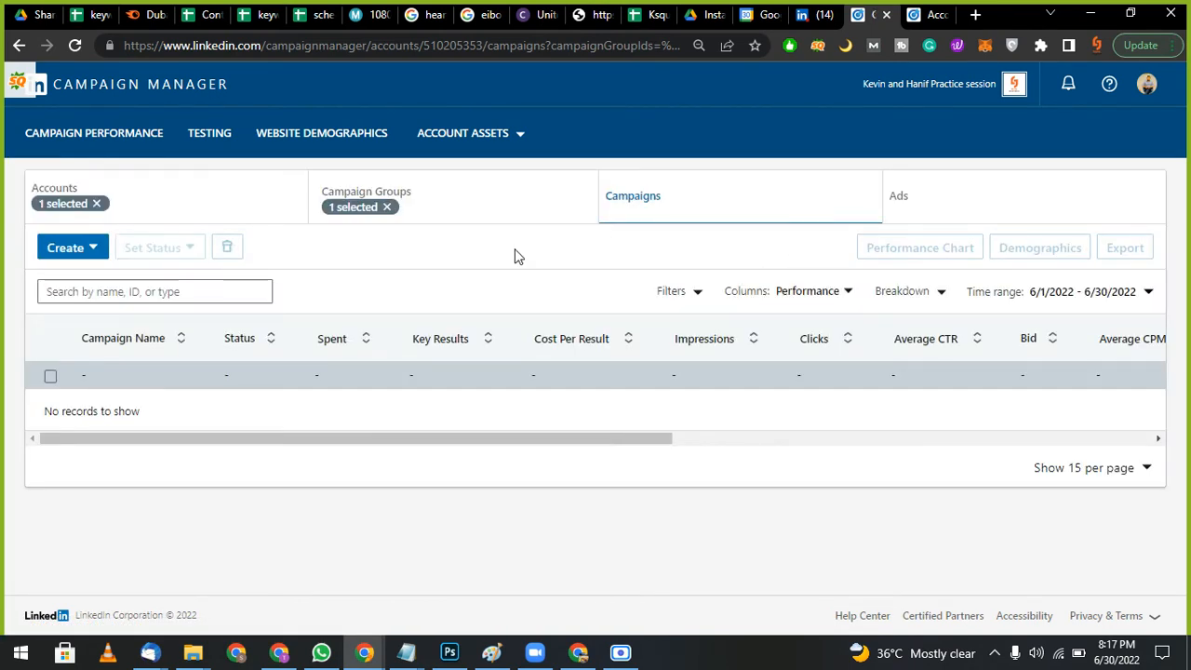
left_click(93, 248)
left_click(82, 290)
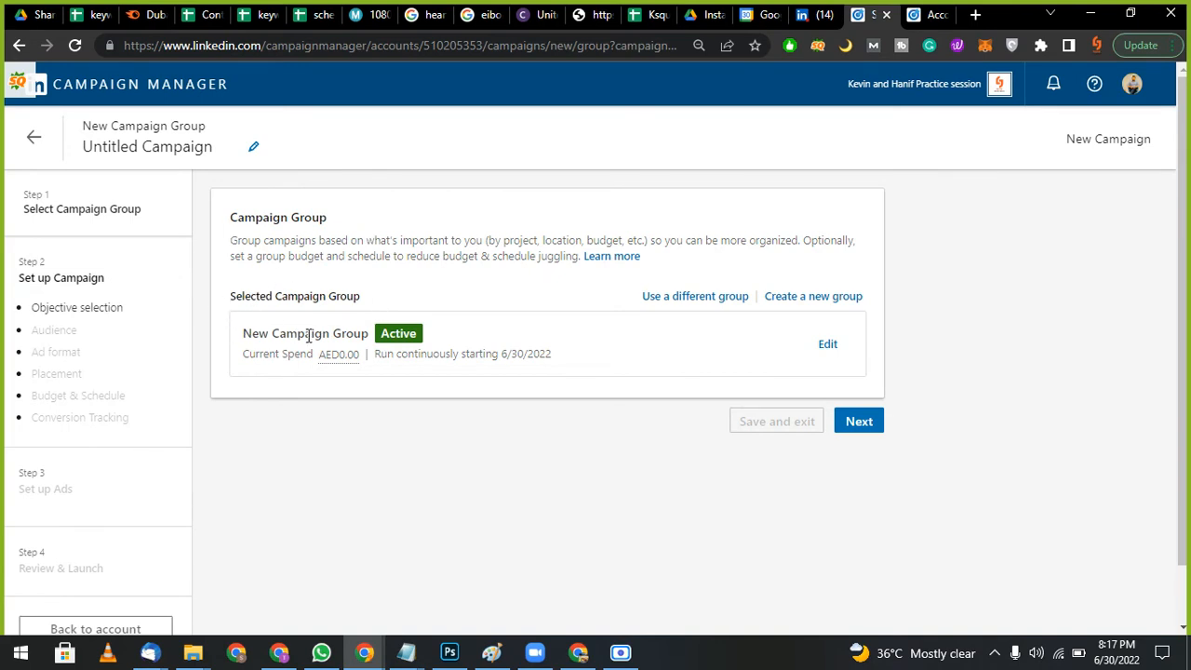
left_click(845, 421)
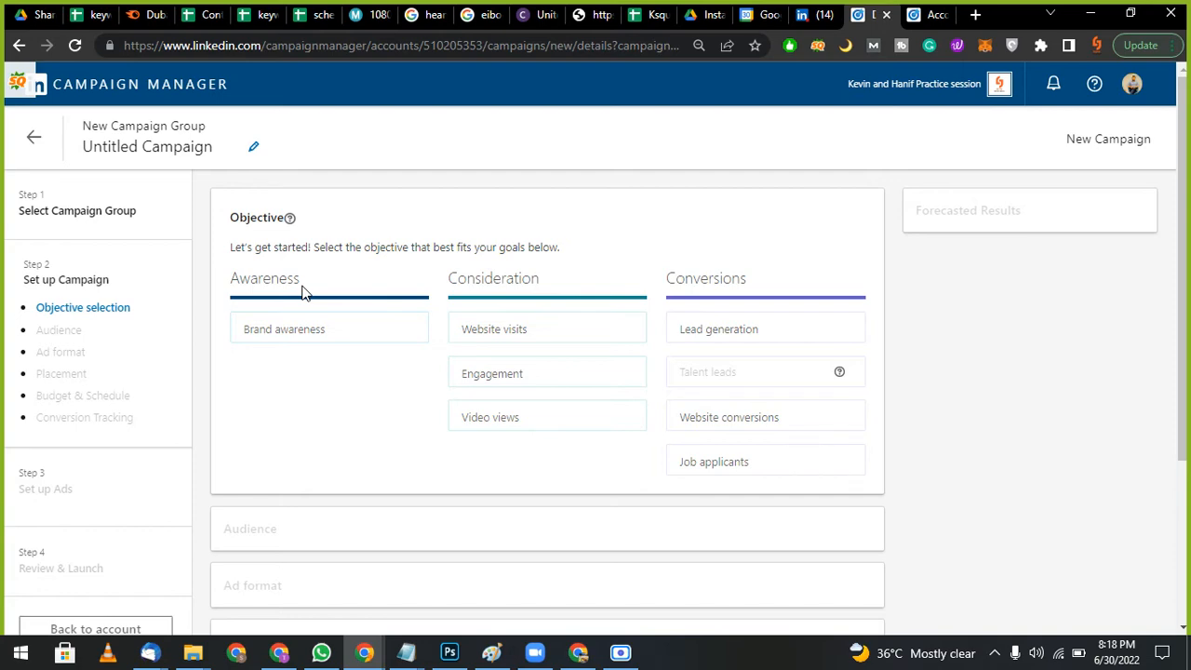
Step: Compare the available campaign objectives and choose Website visits
mouse_move(568, 344)
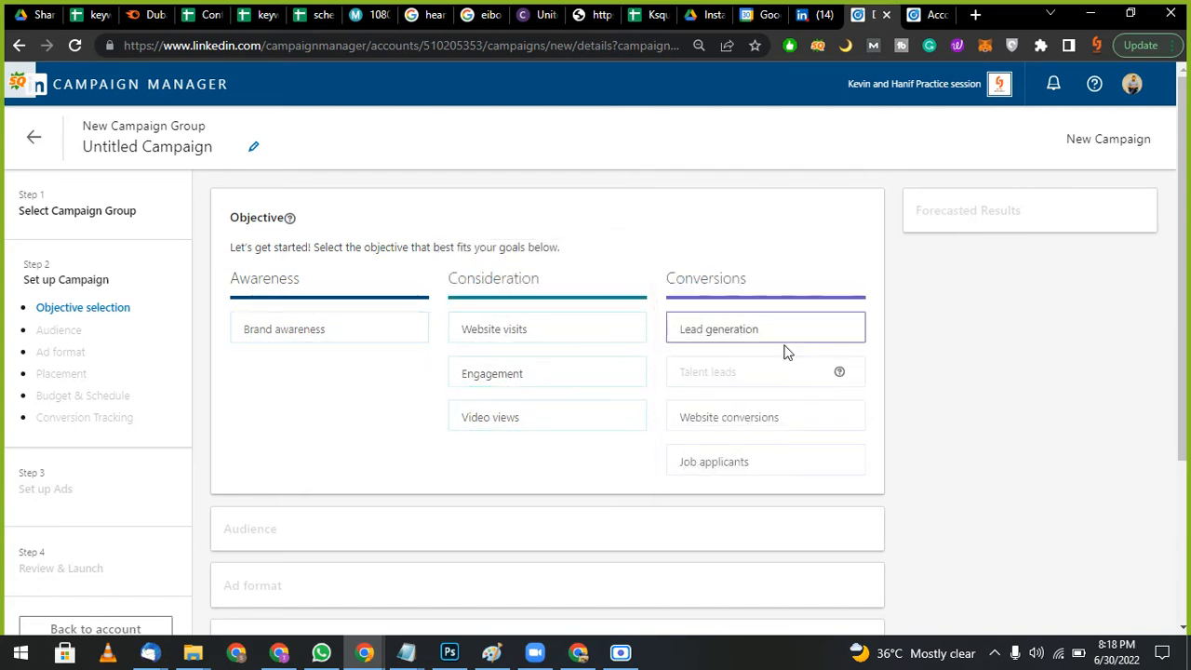
mouse_move(425, 326)
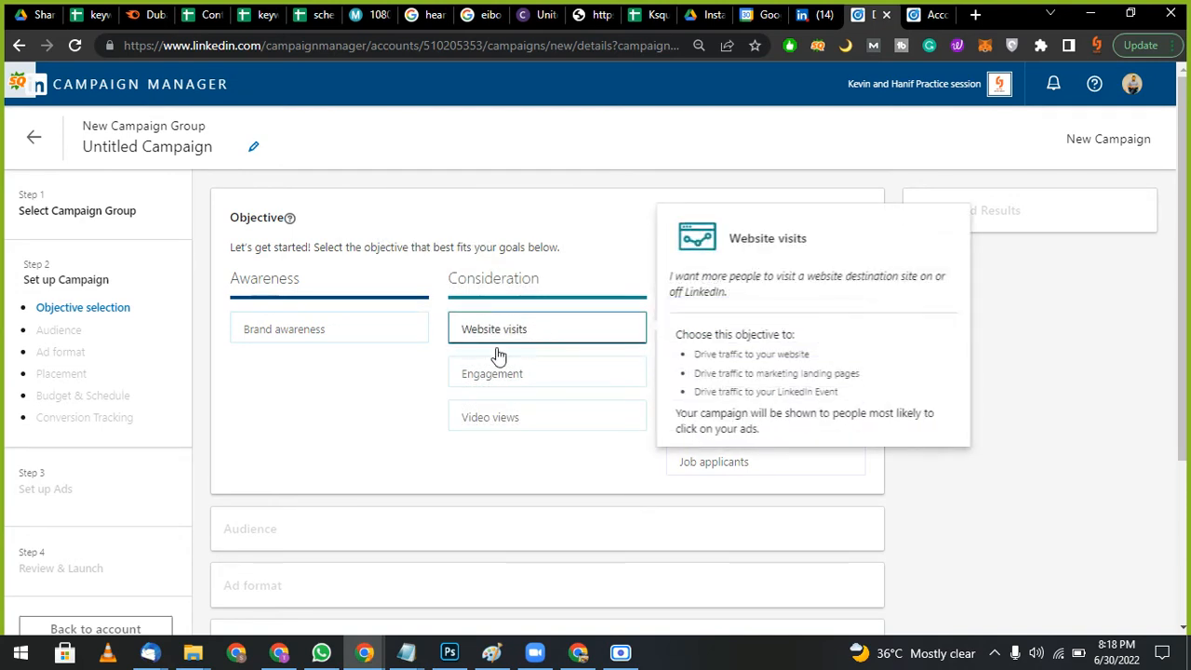
left_click(549, 335)
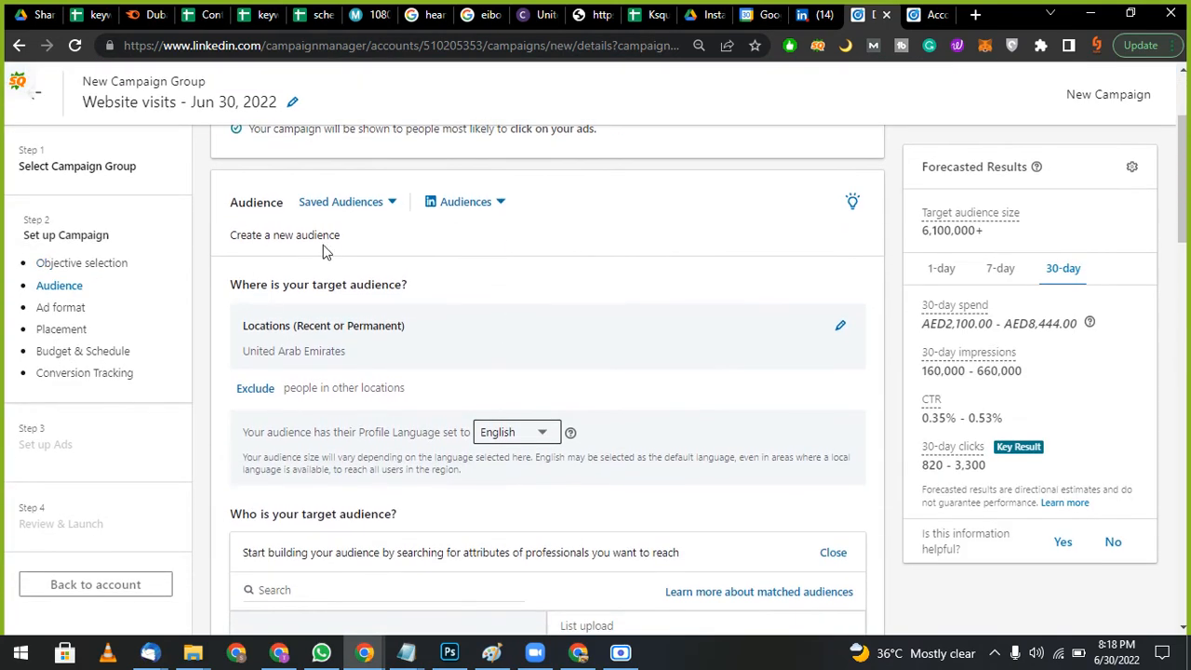
Step: Replace the audience location United Arab Emirates with Dubai, United Arab Emirates
left_click(840, 325)
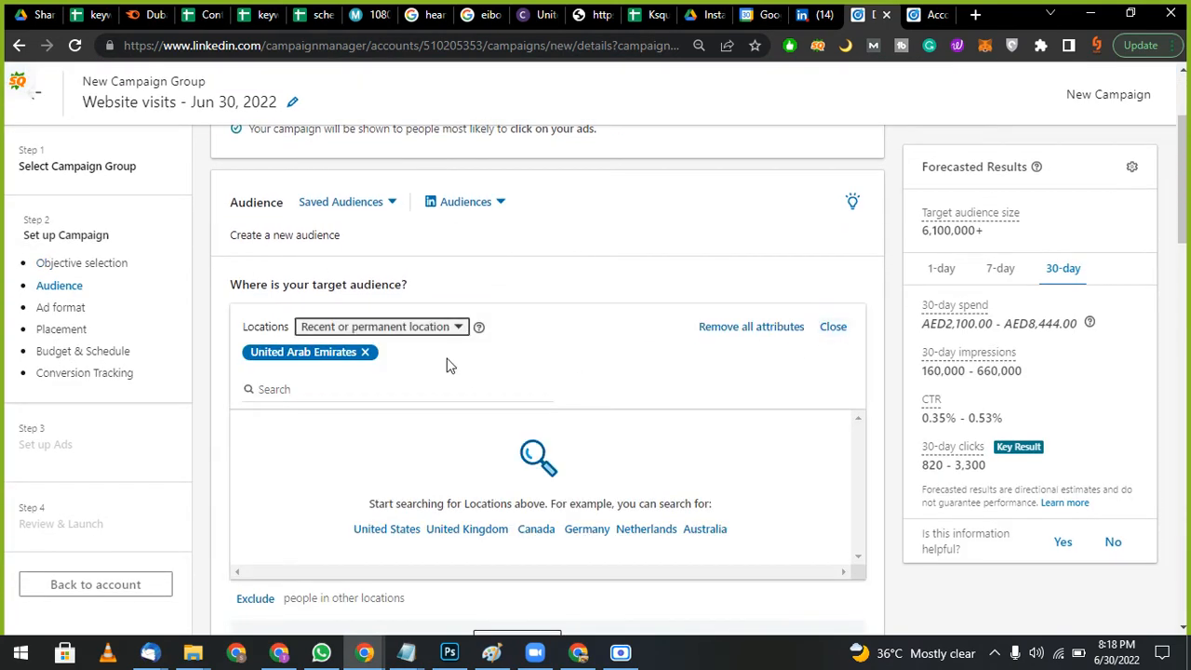
left_click(364, 354)
left_click(340, 392)
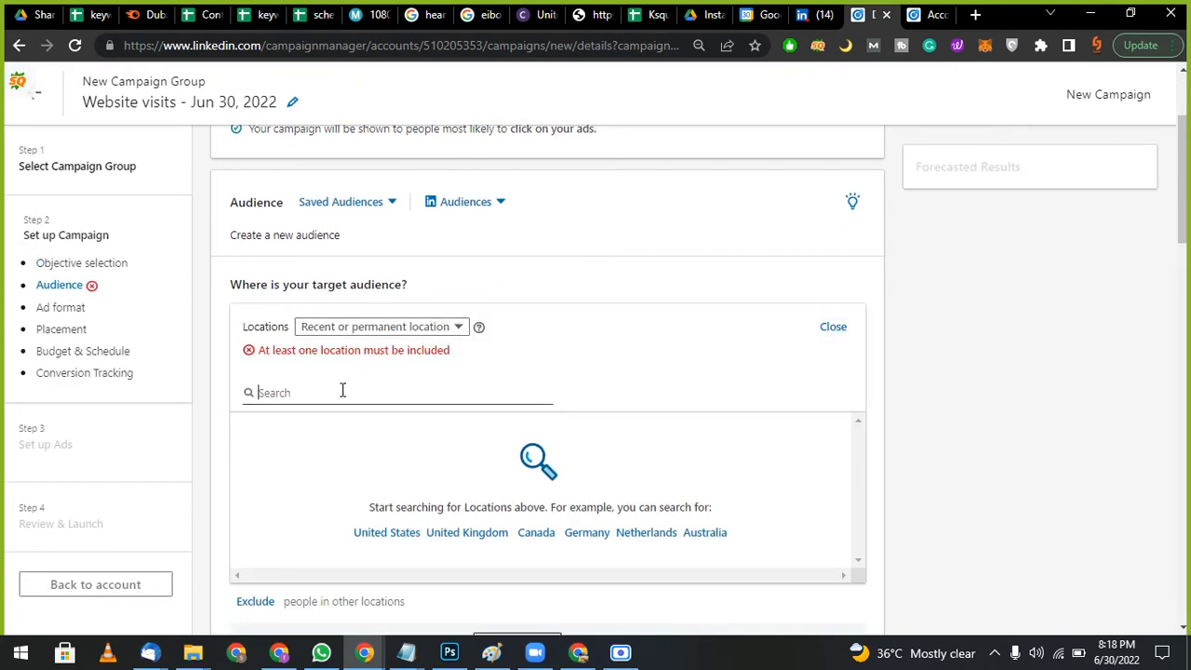
type("dubai")
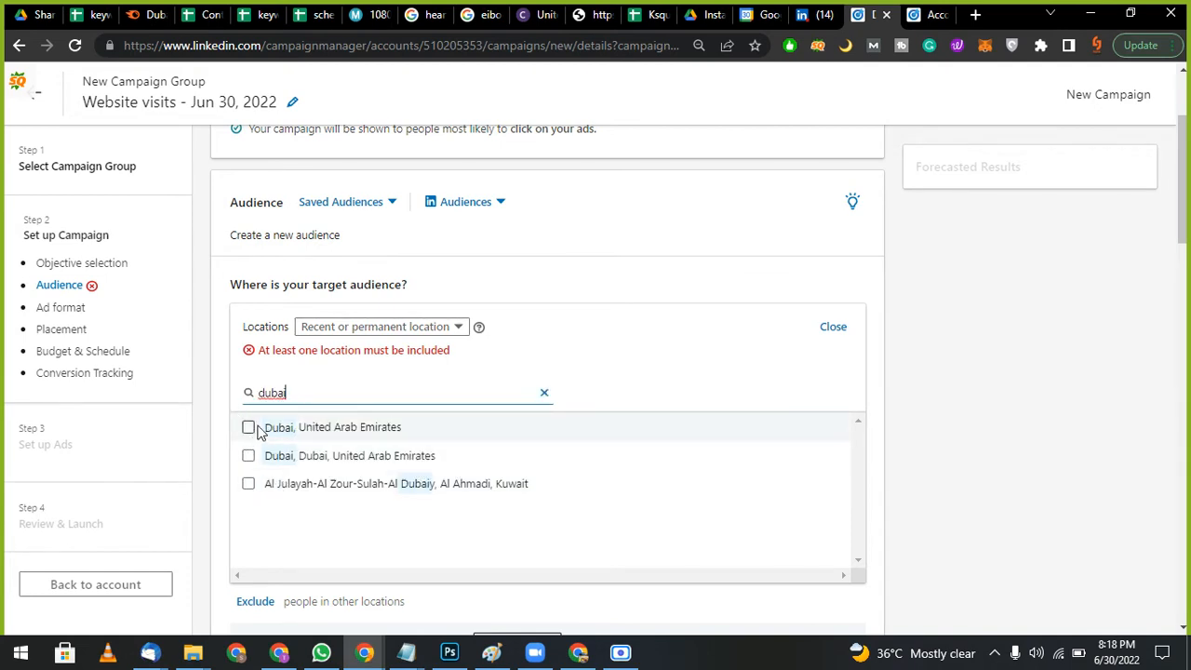
left_click(248, 430)
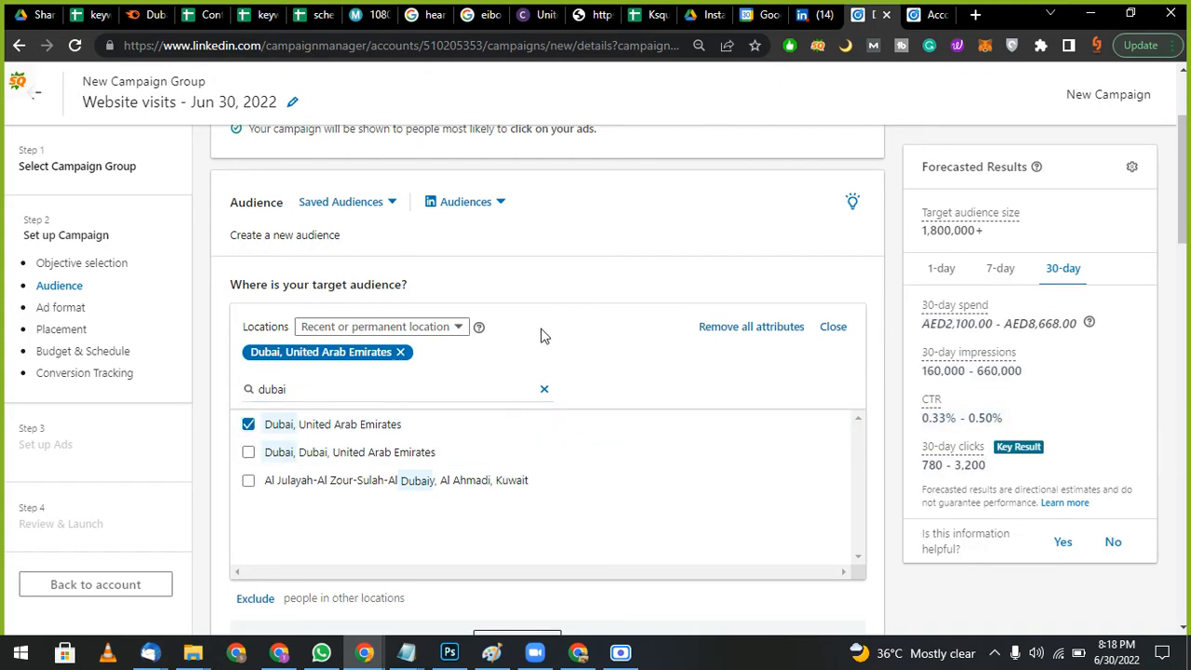
left_click(832, 327)
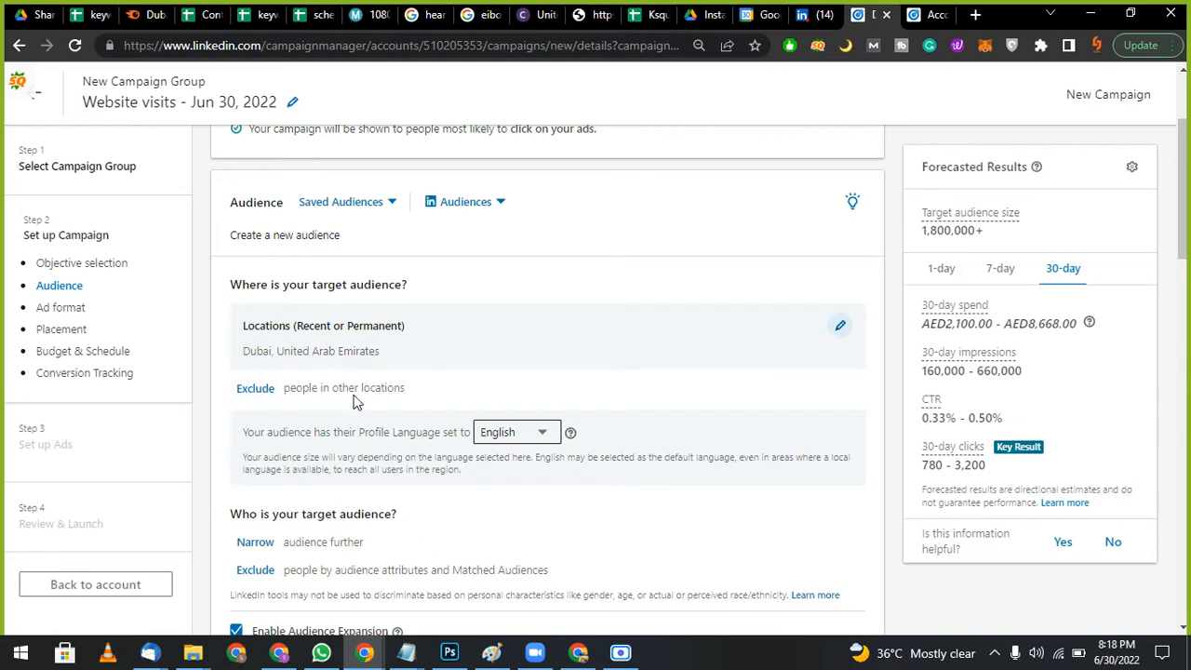
scroll(346, 418, "down", 1)
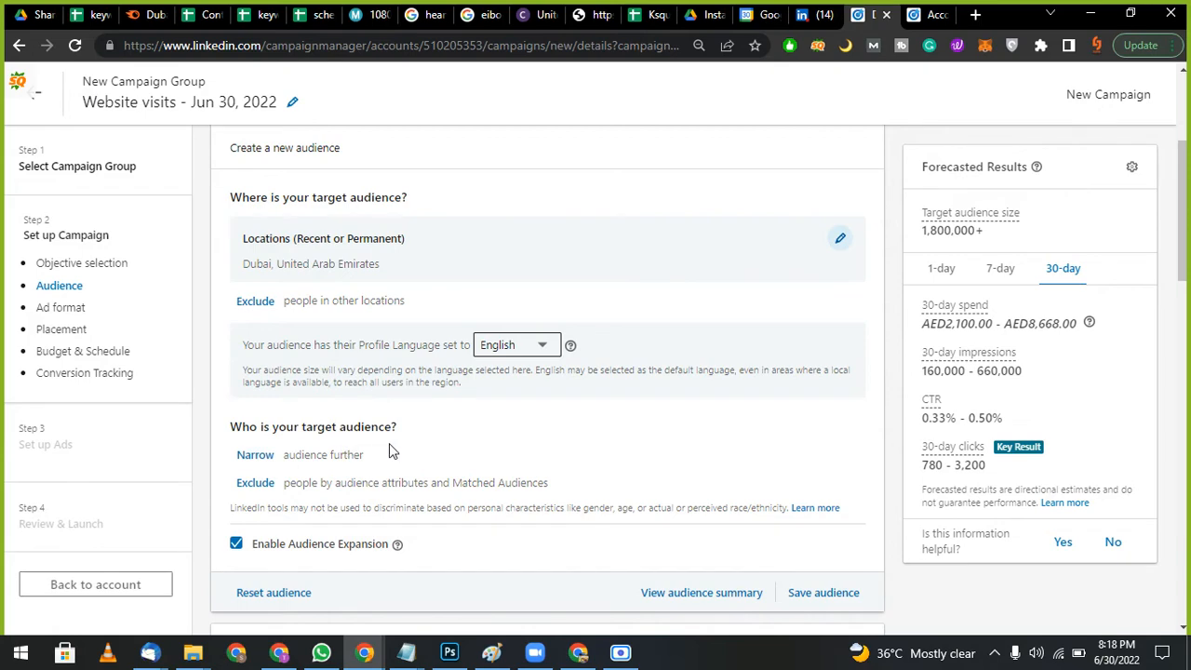
Step: Narrow the target audience by searching the member interests for "travel" and including Business Travel
left_click(247, 454)
scroll(443, 370, "down", 1)
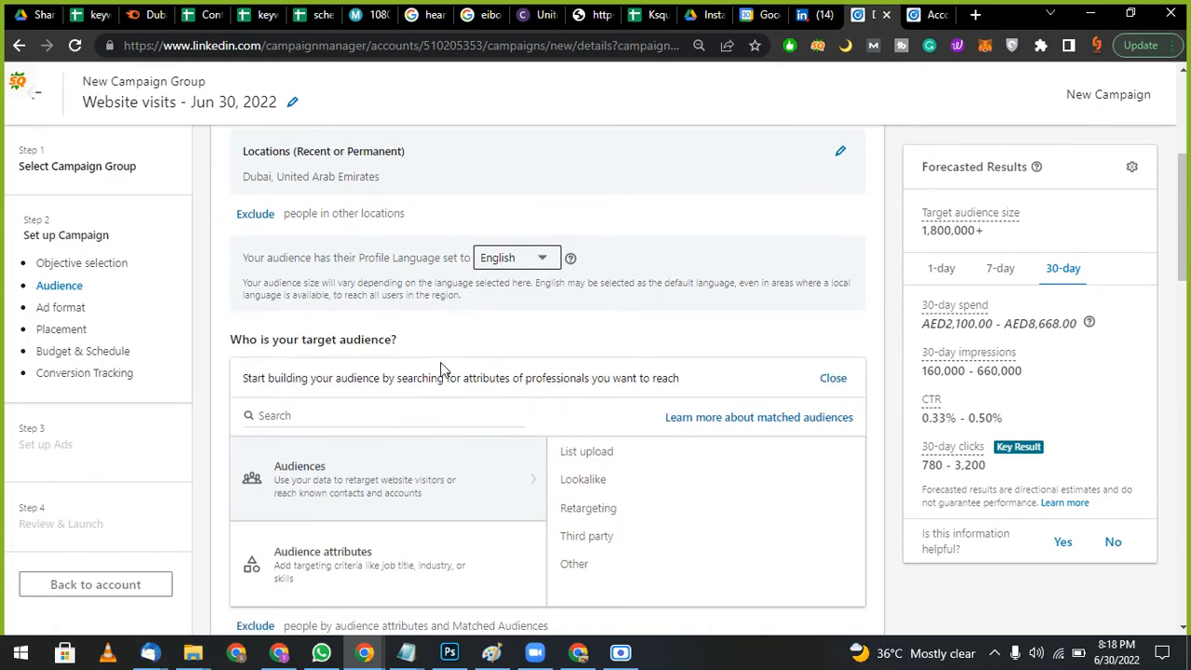
scroll(443, 370, "down", 1)
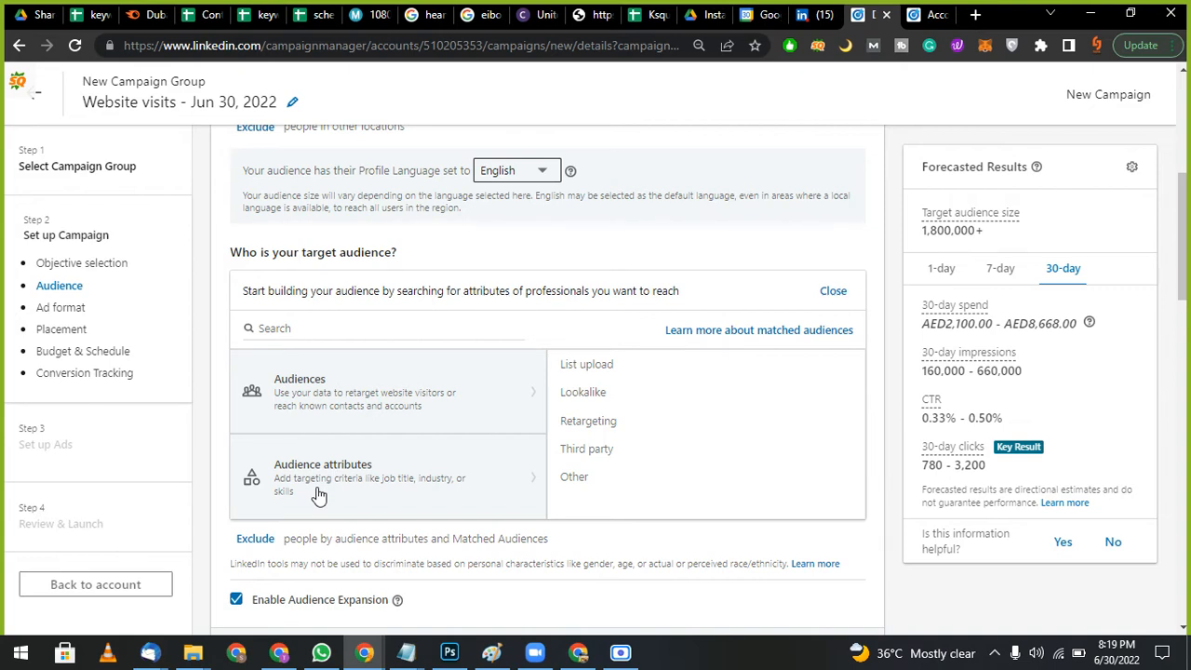
left_click(318, 495)
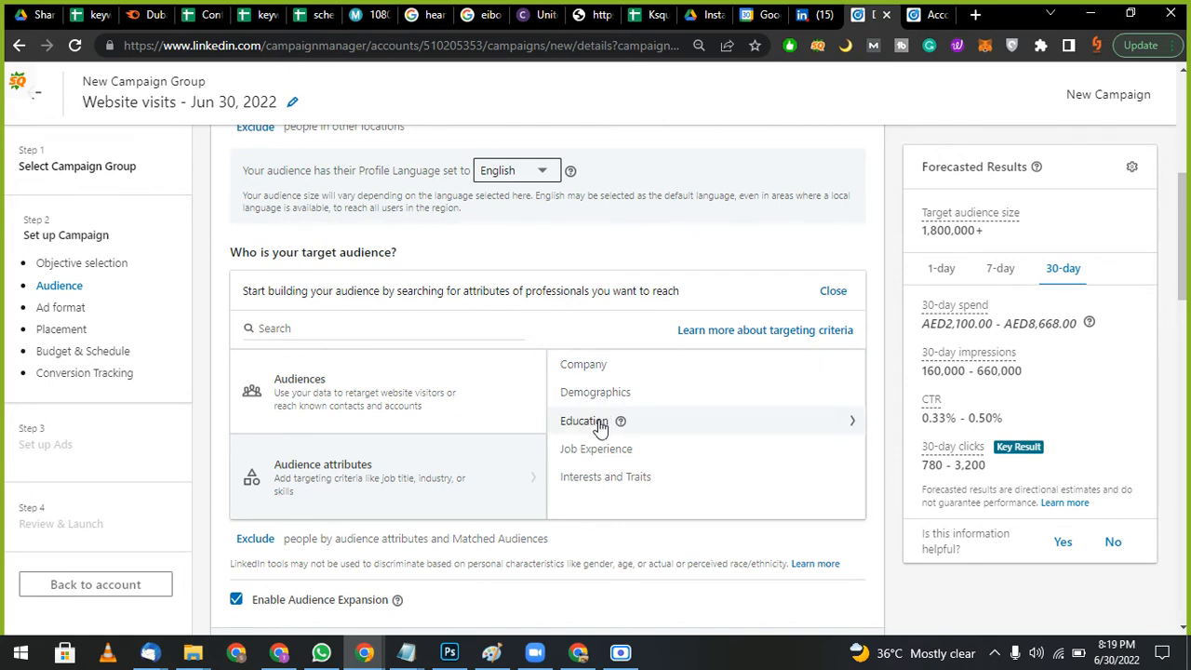
left_click(603, 478)
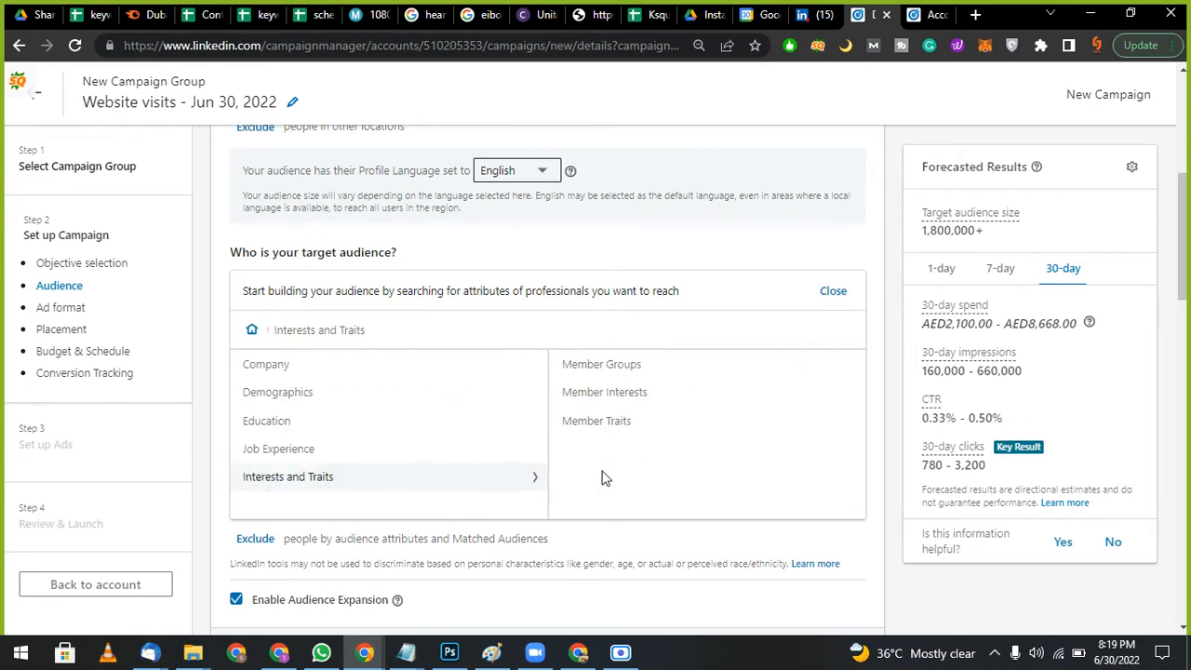
left_click(603, 394)
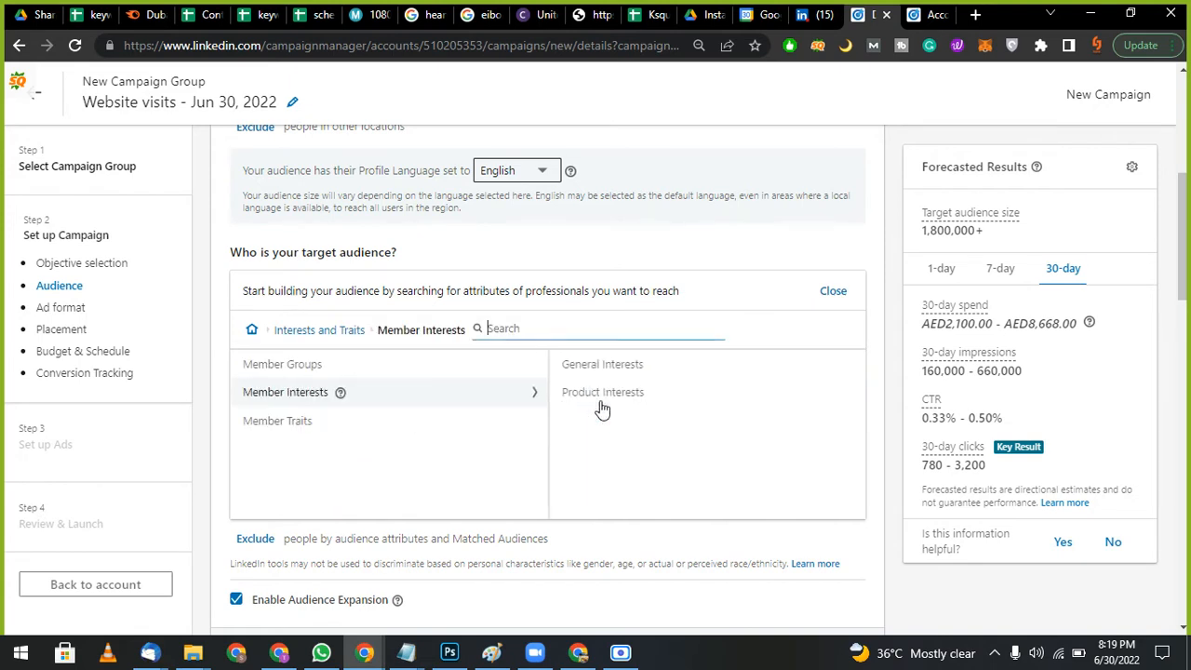
type("travel")
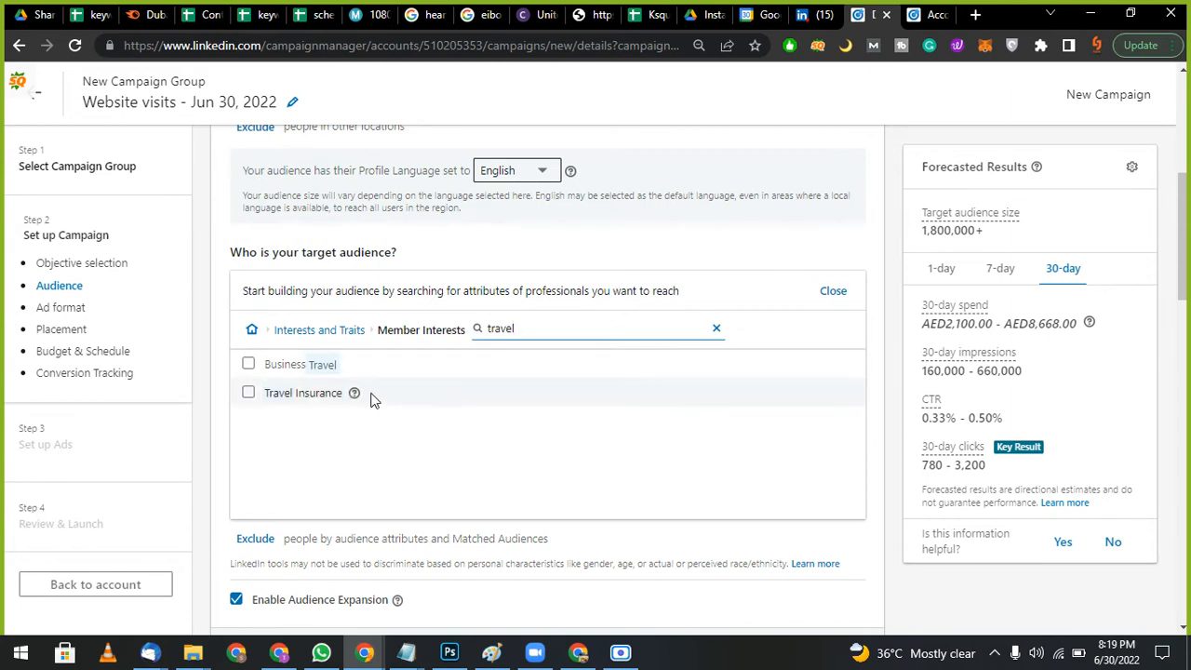
left_click(248, 365)
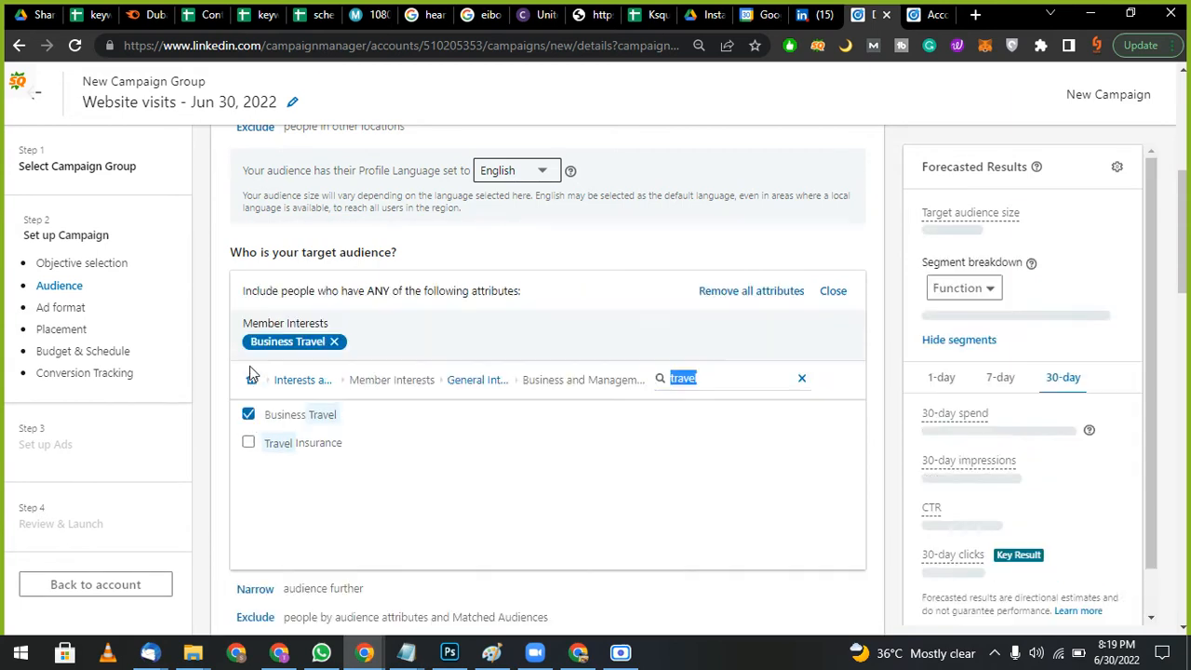
Step: Add Domestic Frequent Travelers from the member traits to the audience, leaving out International Frequent Travelers, and check the forecasted results
left_click(481, 386)
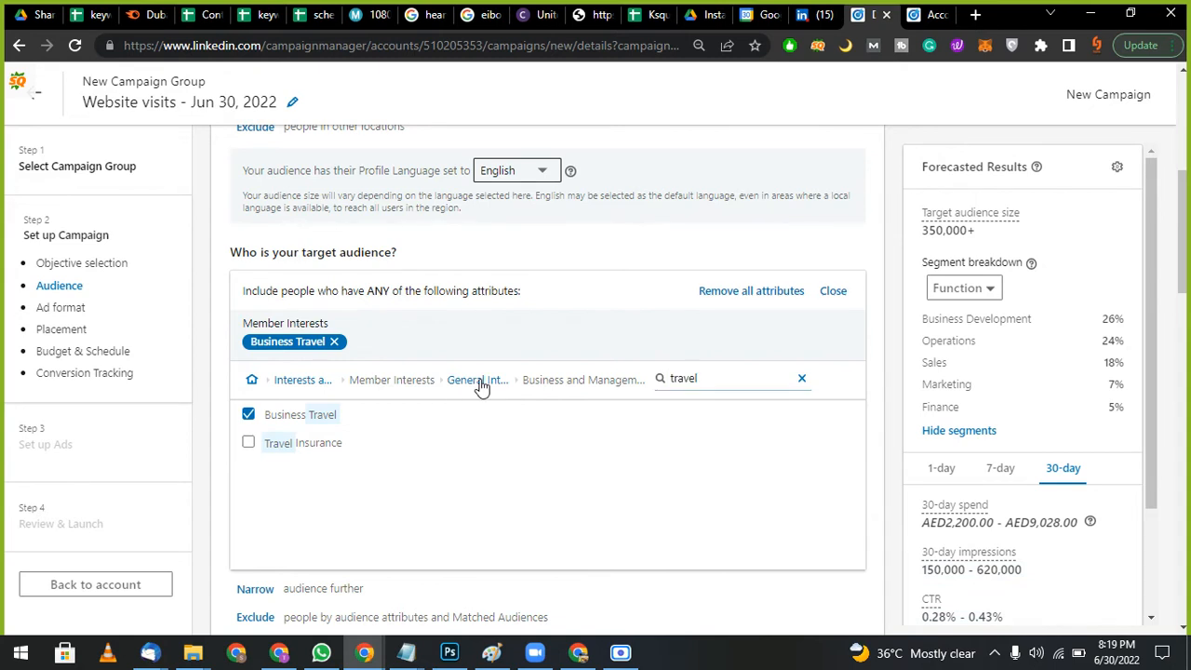
left_click(306, 380)
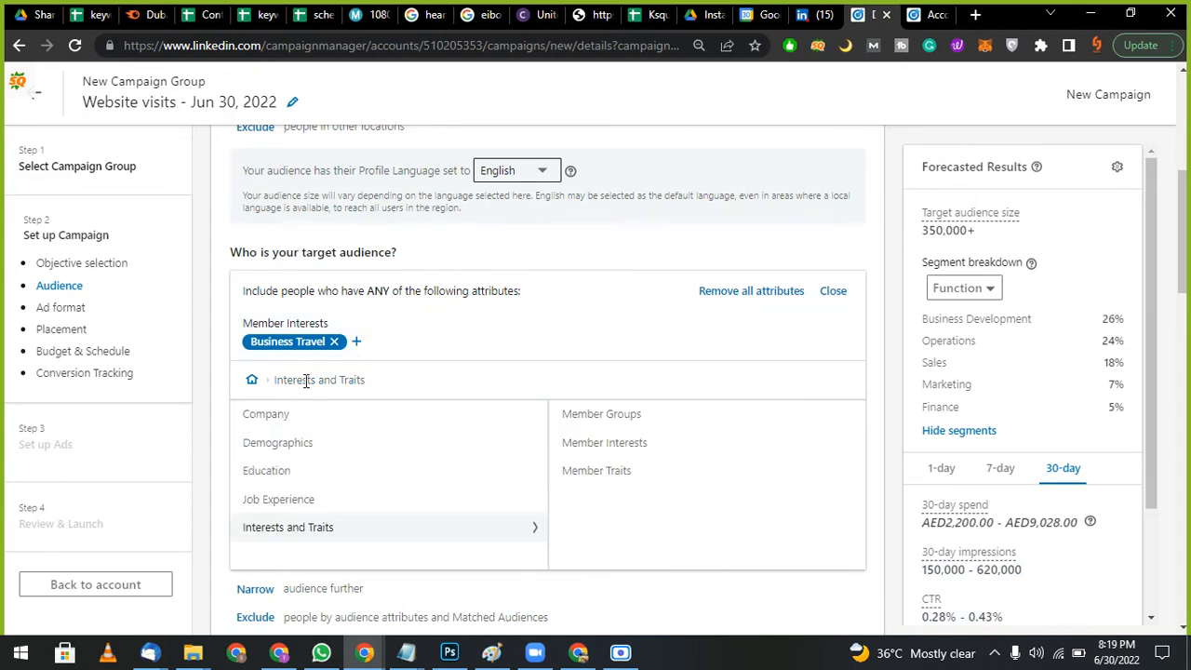
left_click(628, 472)
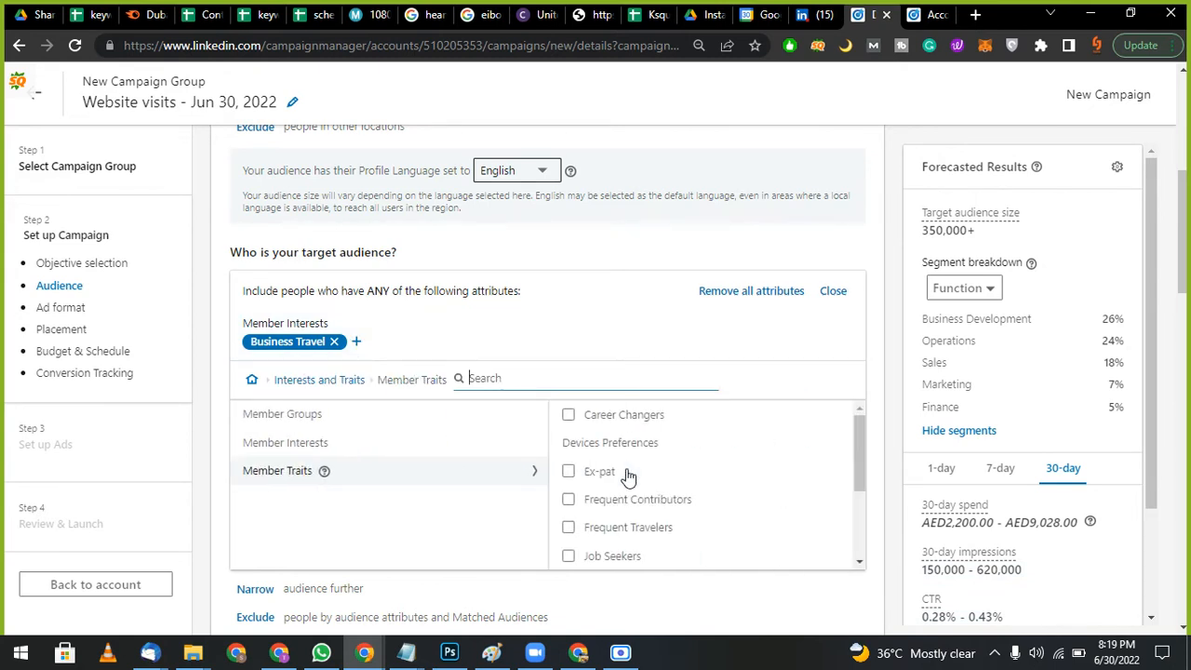
left_click(567, 528)
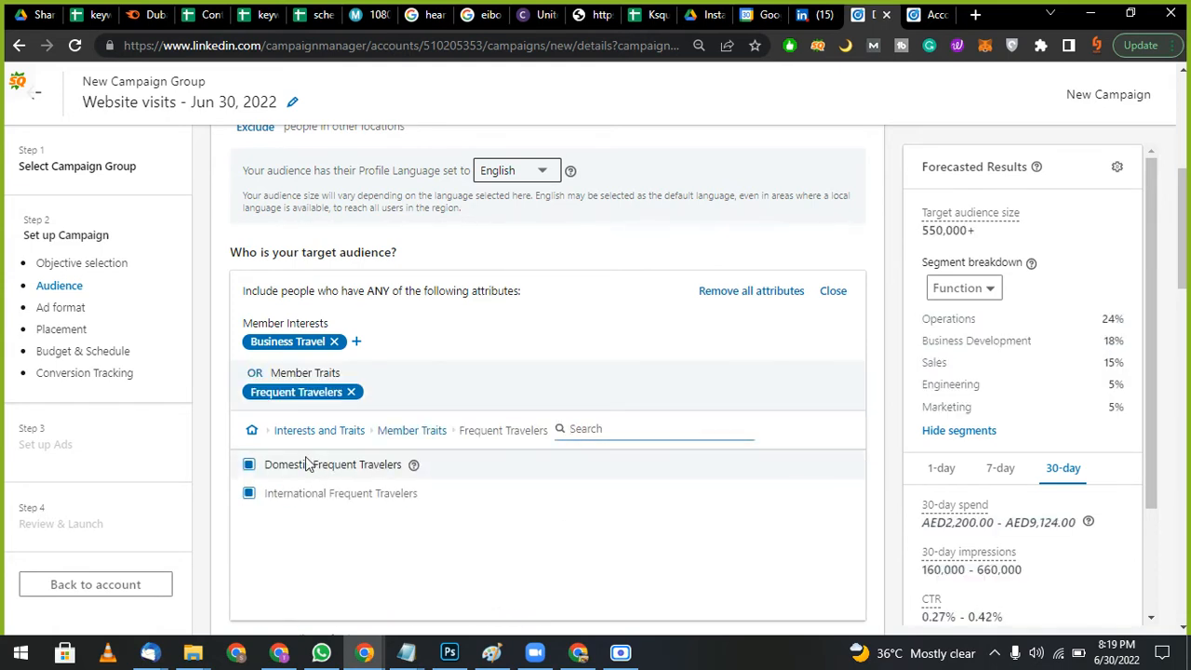
left_click(249, 464)
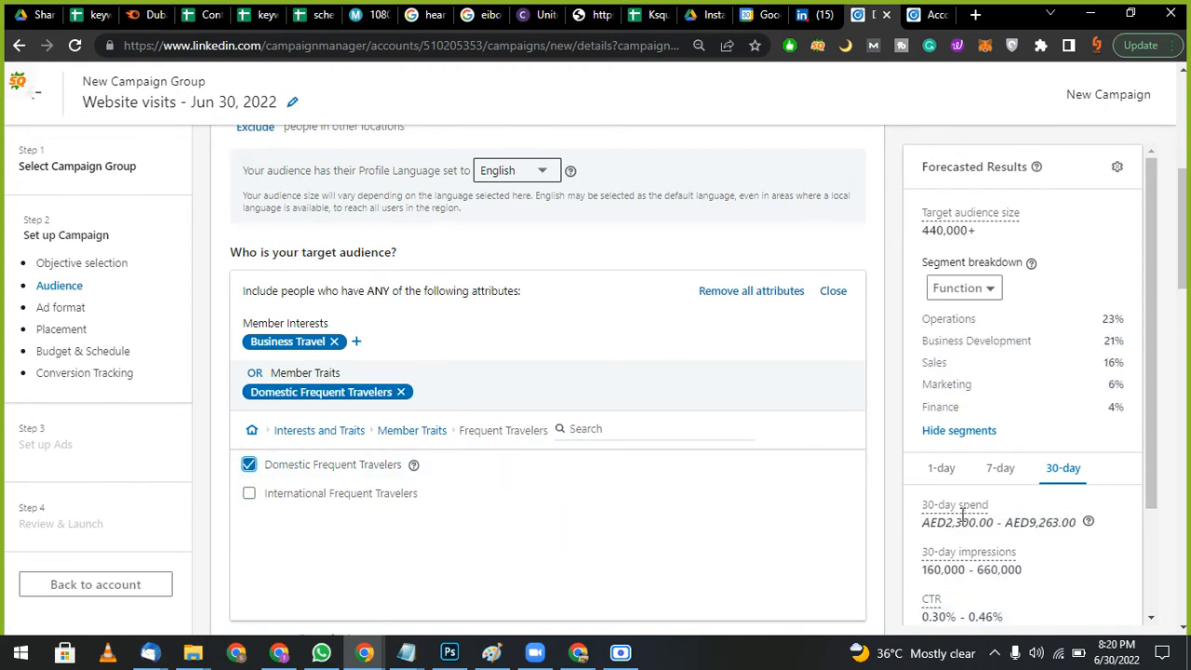
scroll(963, 514, "down", 1)
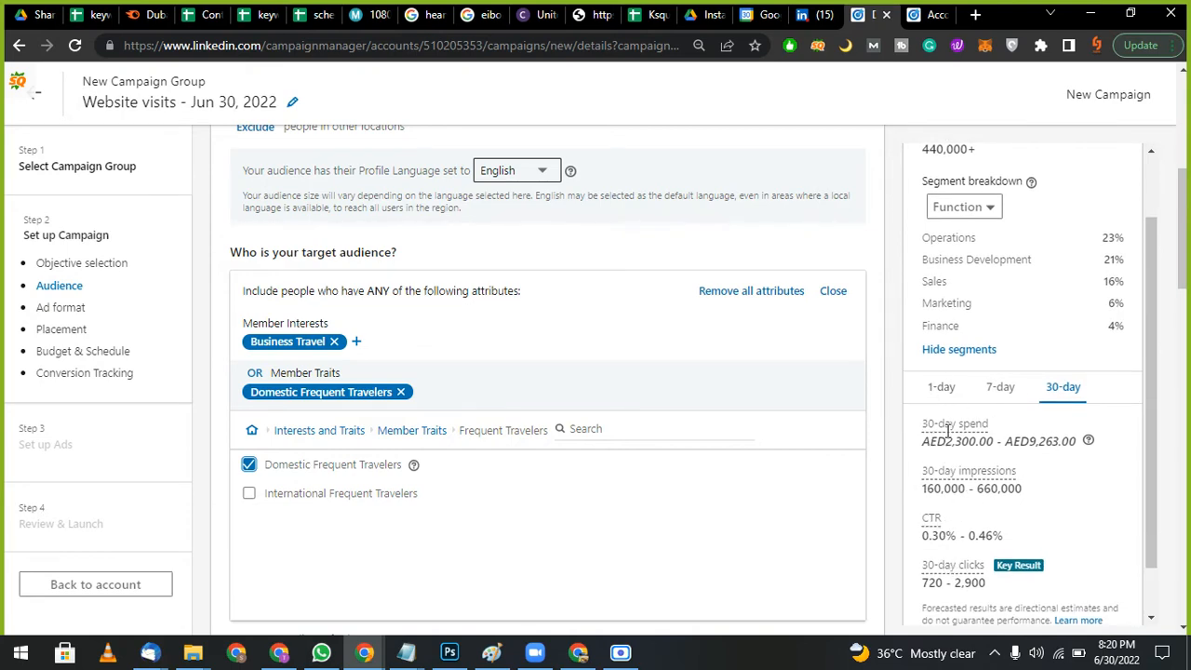
scroll(638, 470, "down", 2)
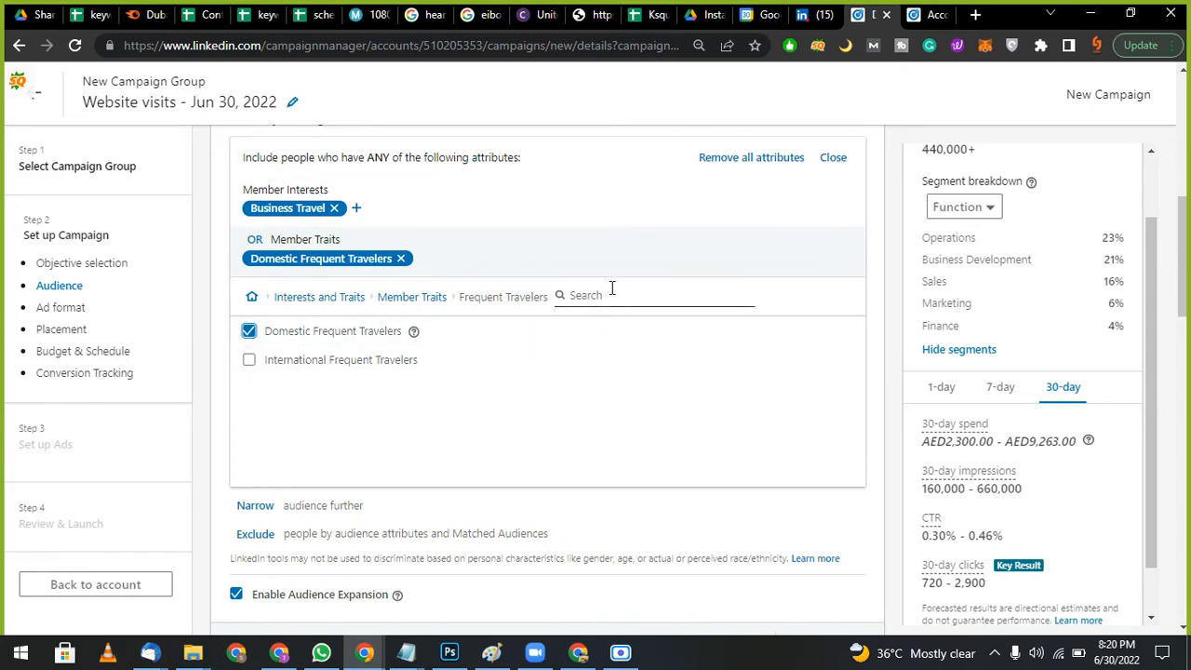
Step: Search the job titles under Job Experience for "director" and add Director to the audience attributes
left_click(289, 296)
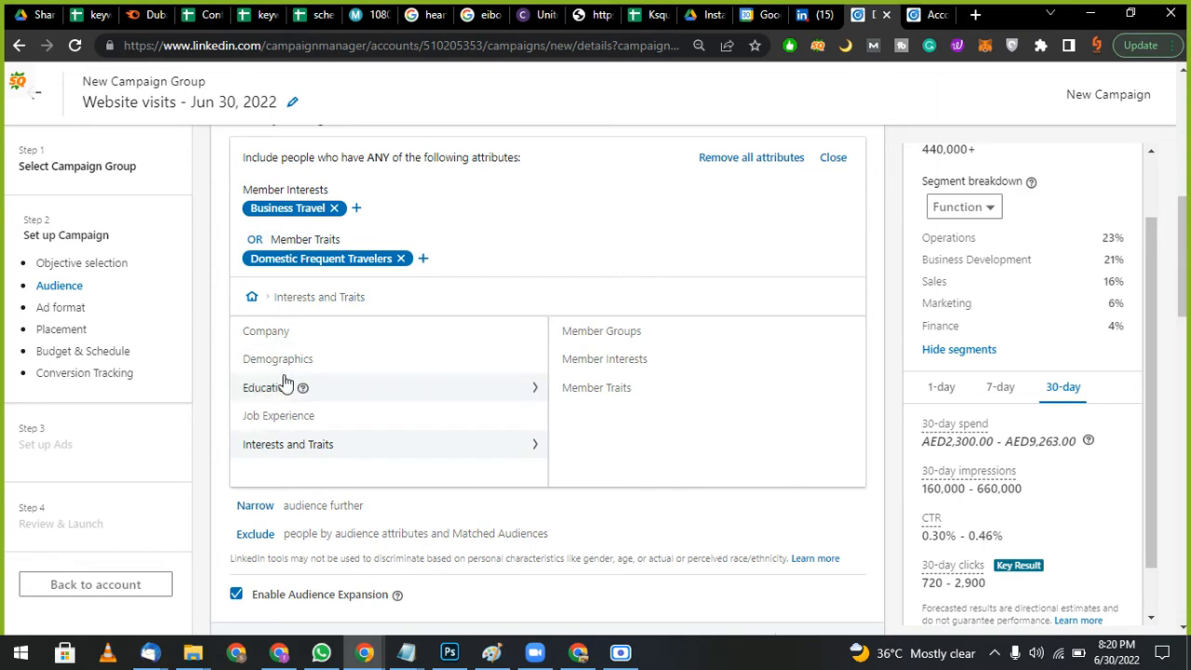
left_click(285, 335)
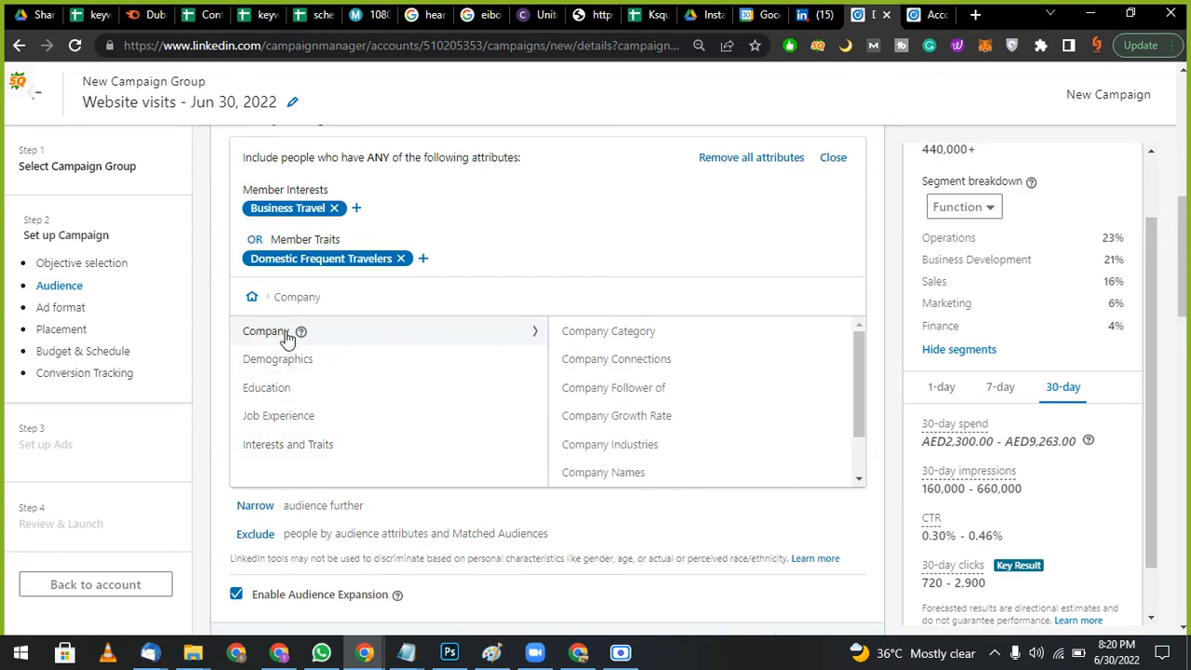
left_click(294, 420)
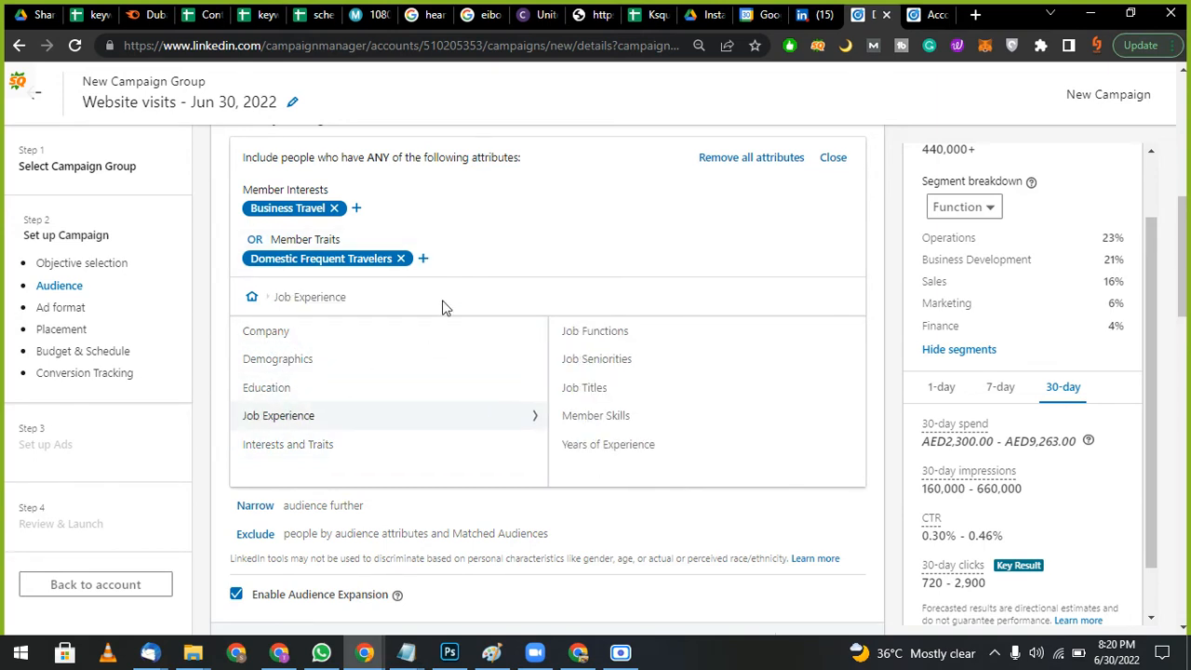
left_click(655, 387)
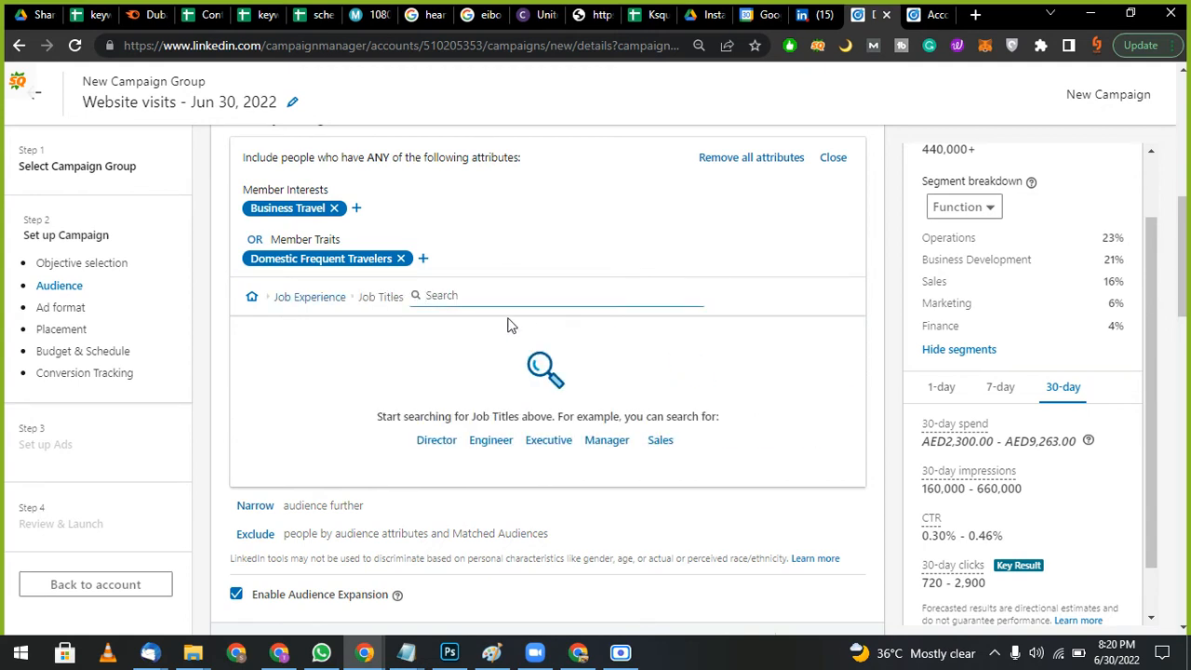
type("d")
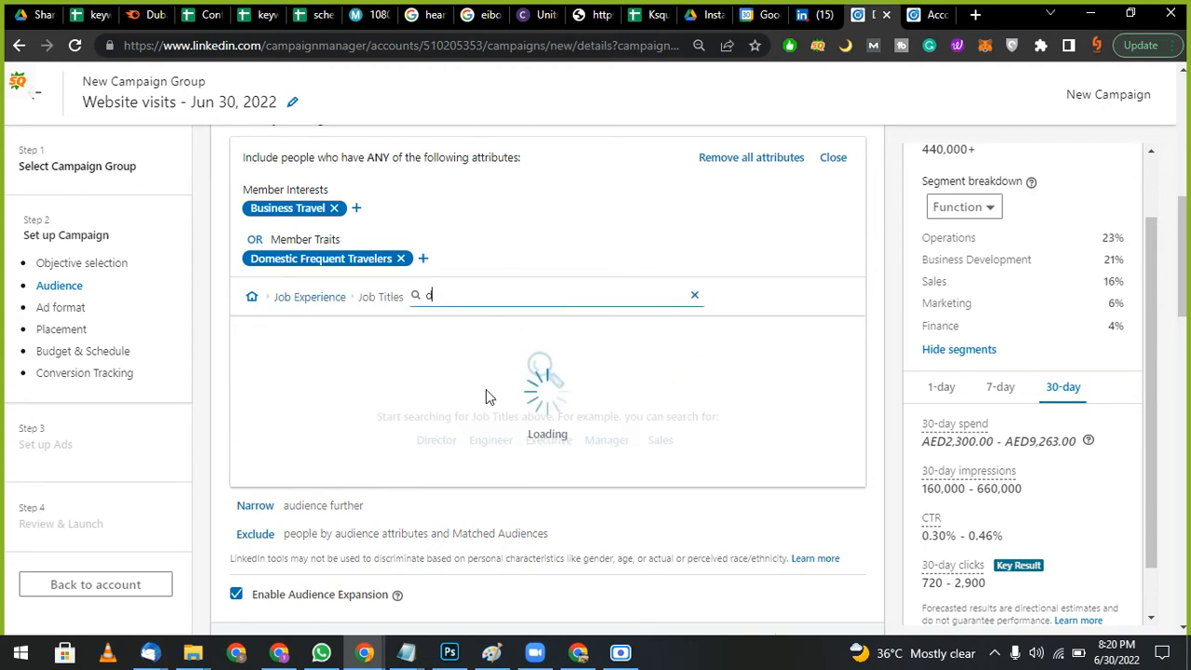
type("irector")
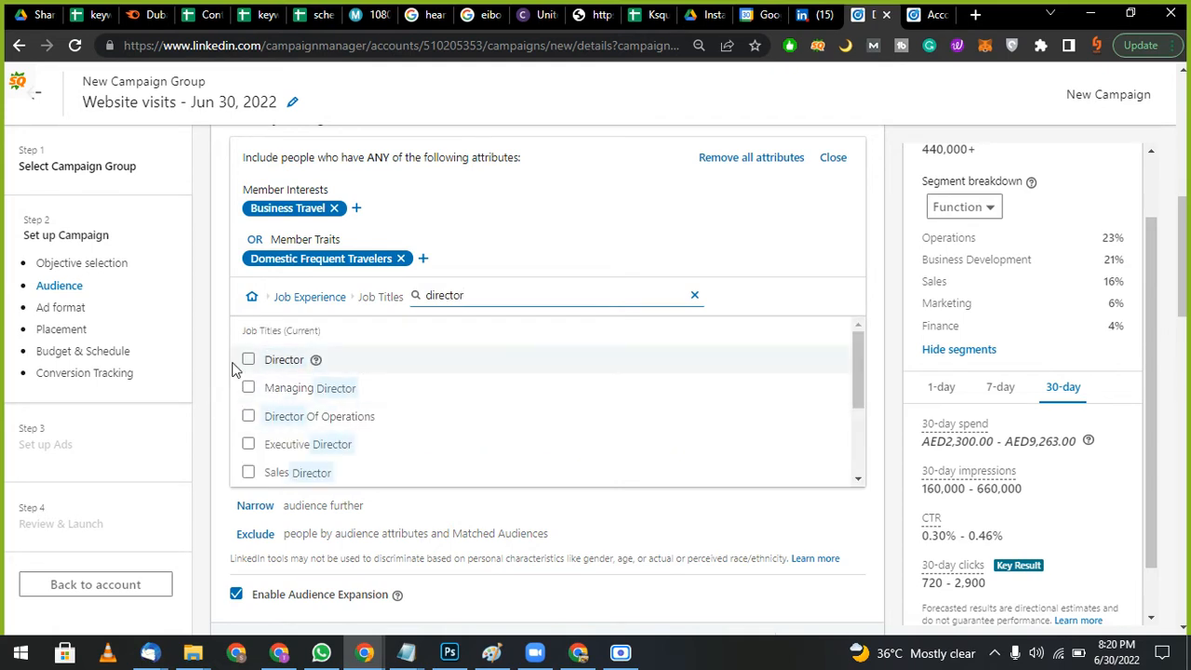
left_click(249, 359)
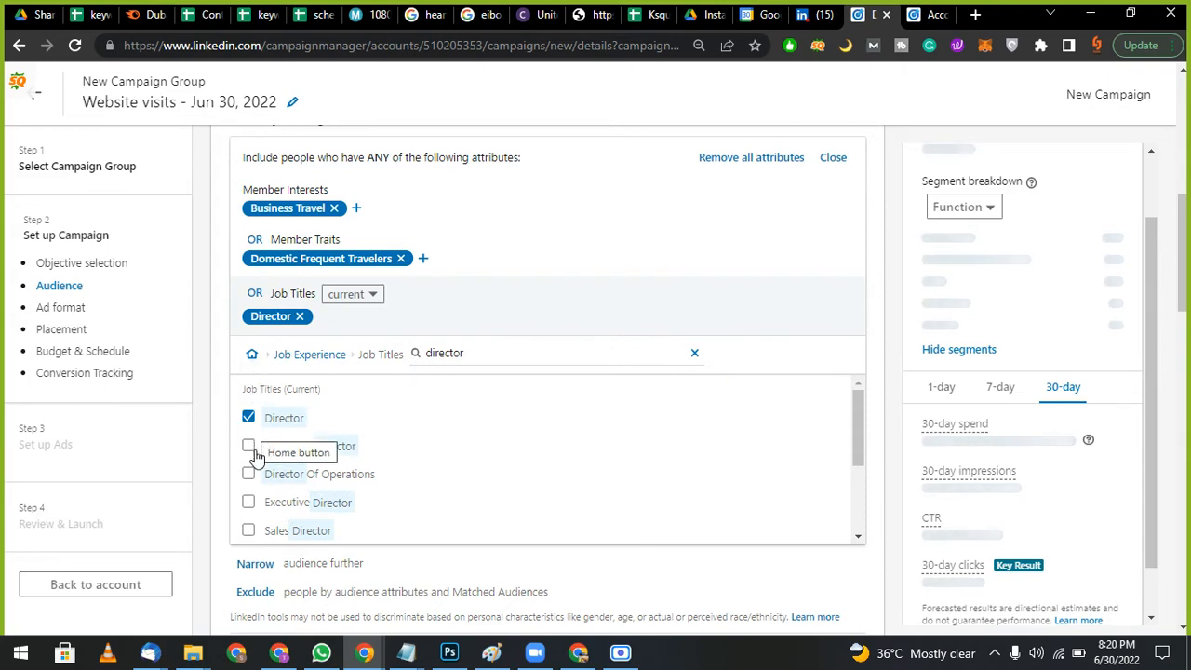
left_click(251, 353)
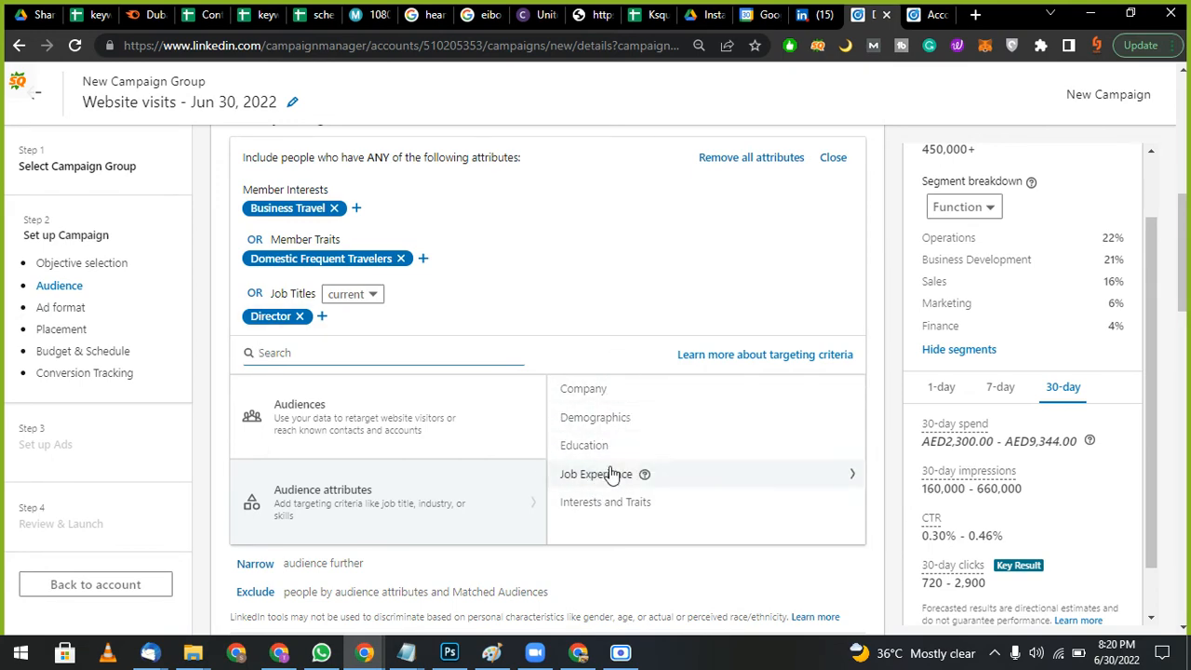
Step: Set the campaign's daily budget to AED200, leaving Single image ad as the ad format and both placements selected
scroll(583, 518, "down", 3)
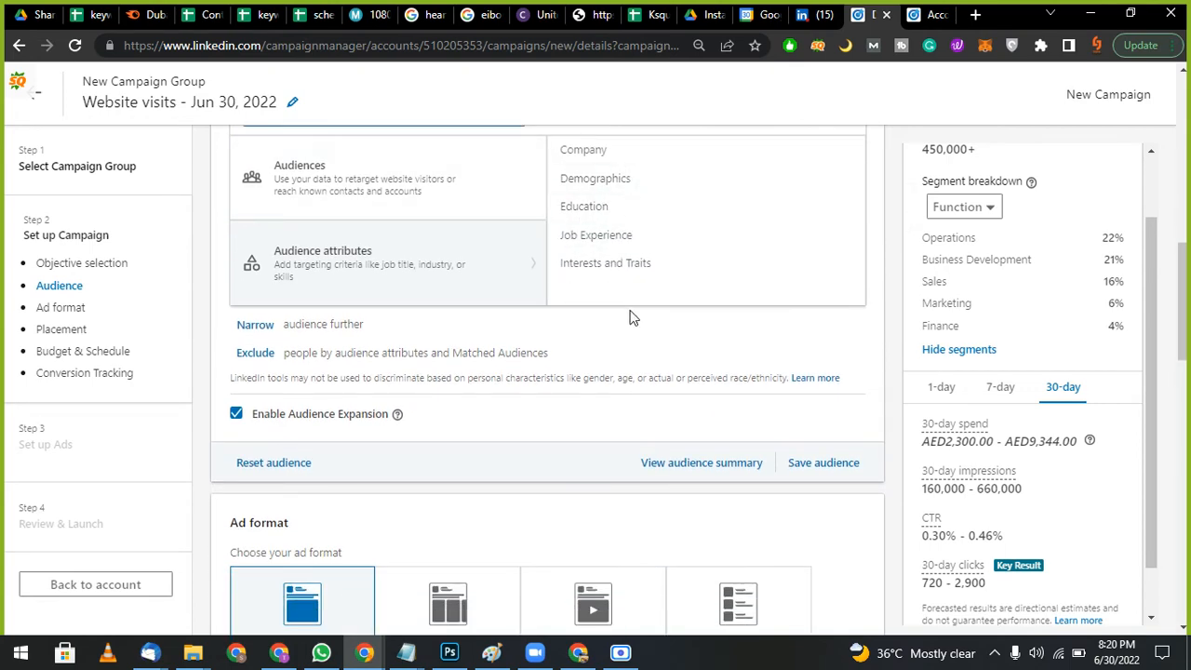
scroll(499, 412, "down", 2)
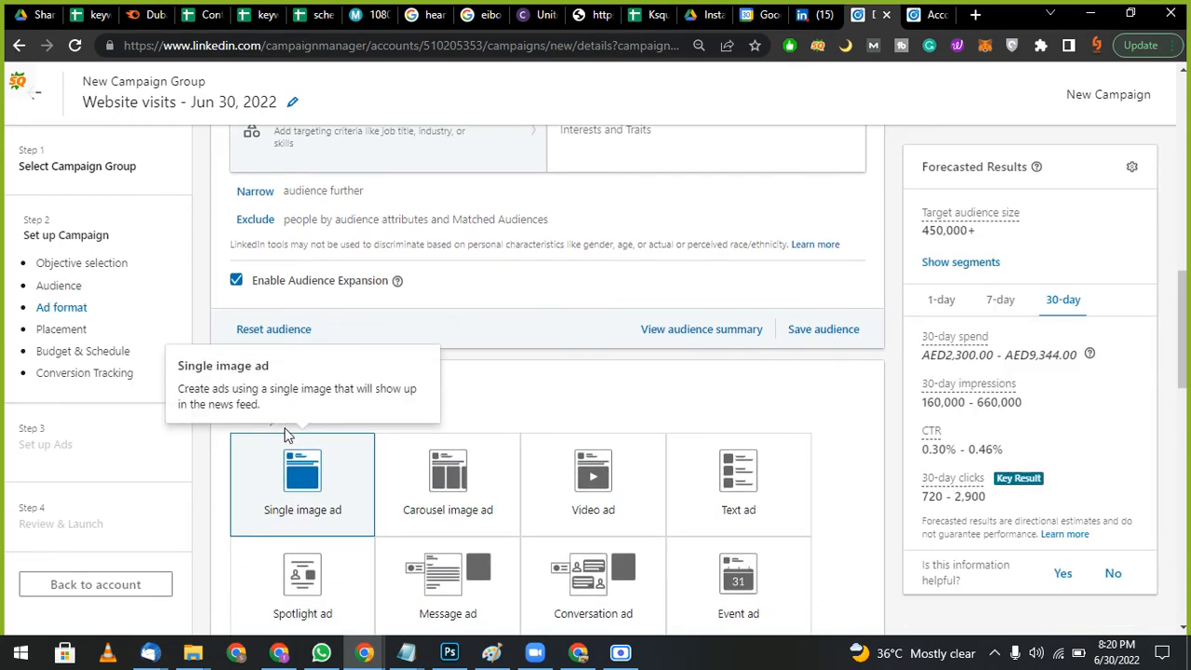
scroll(302, 488, "down", 1)
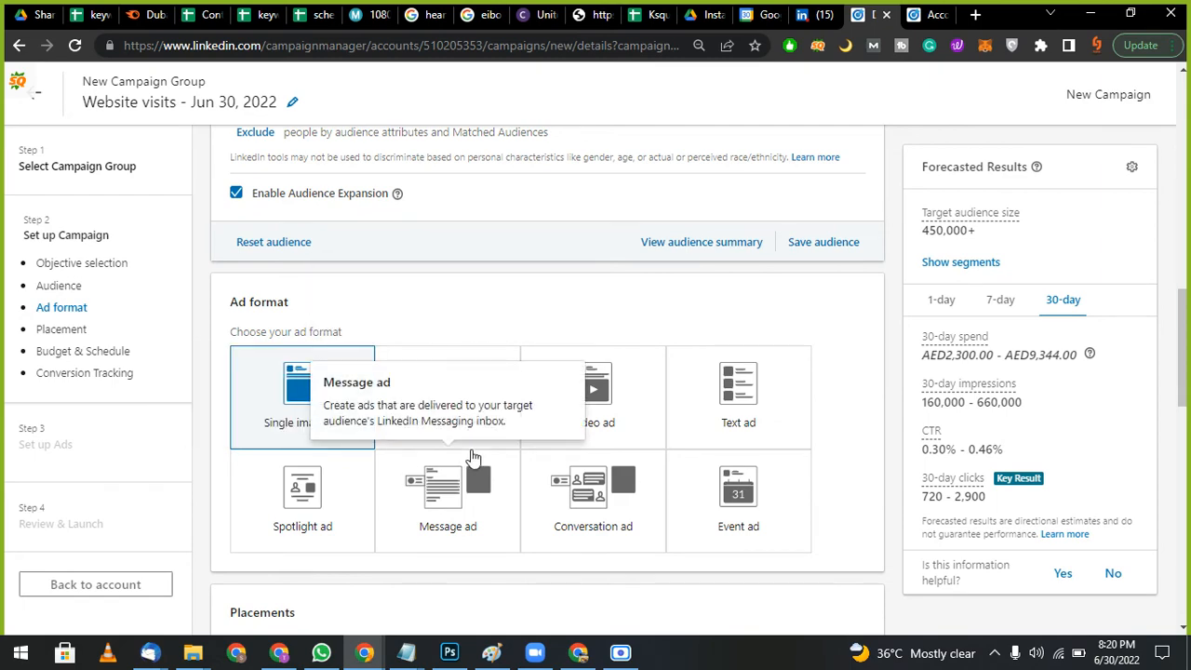
scroll(471, 456, "down", 2)
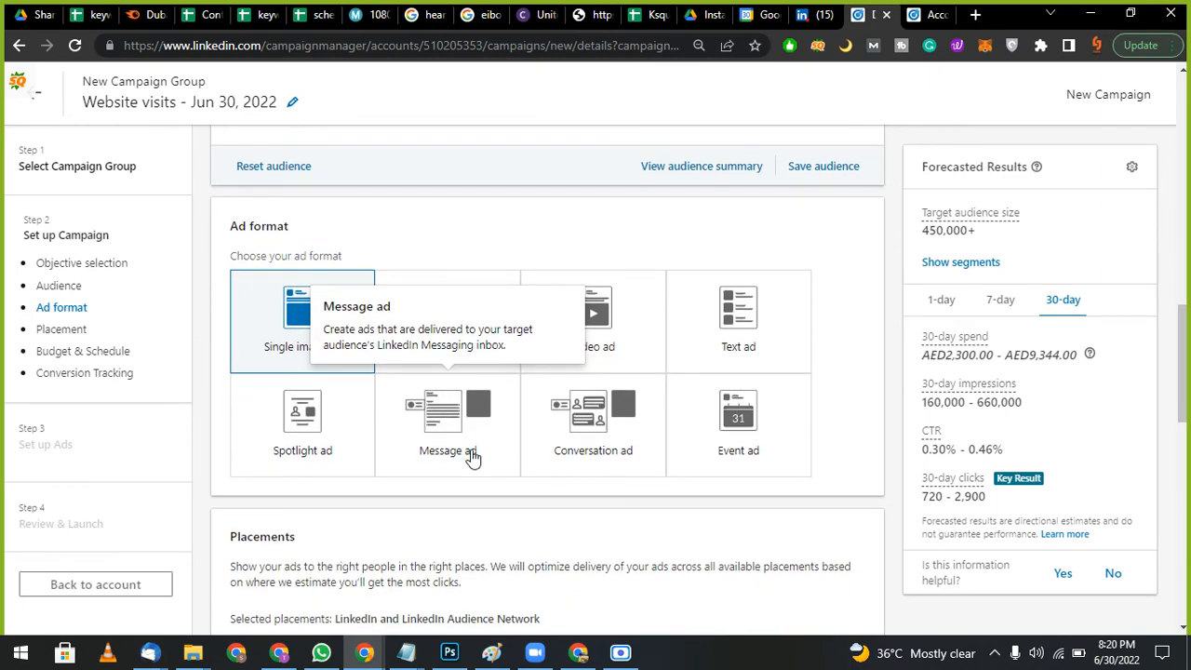
scroll(433, 474, "down", 1)
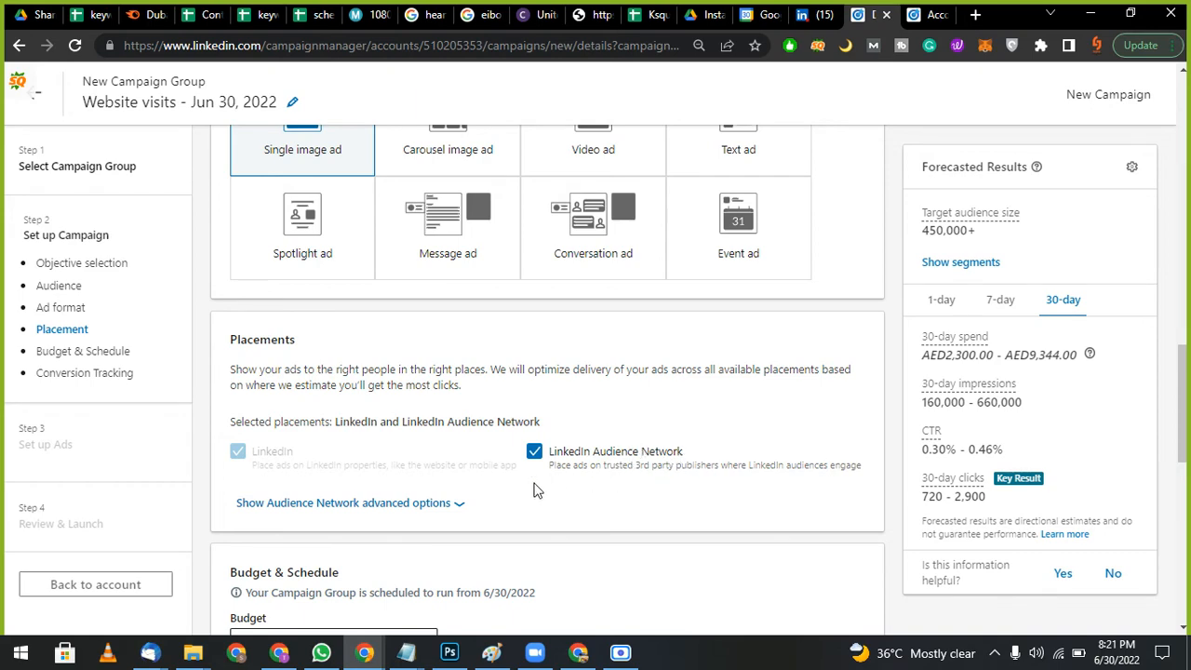
scroll(535, 490, "down", 4)
scroll(535, 490, "up", 1)
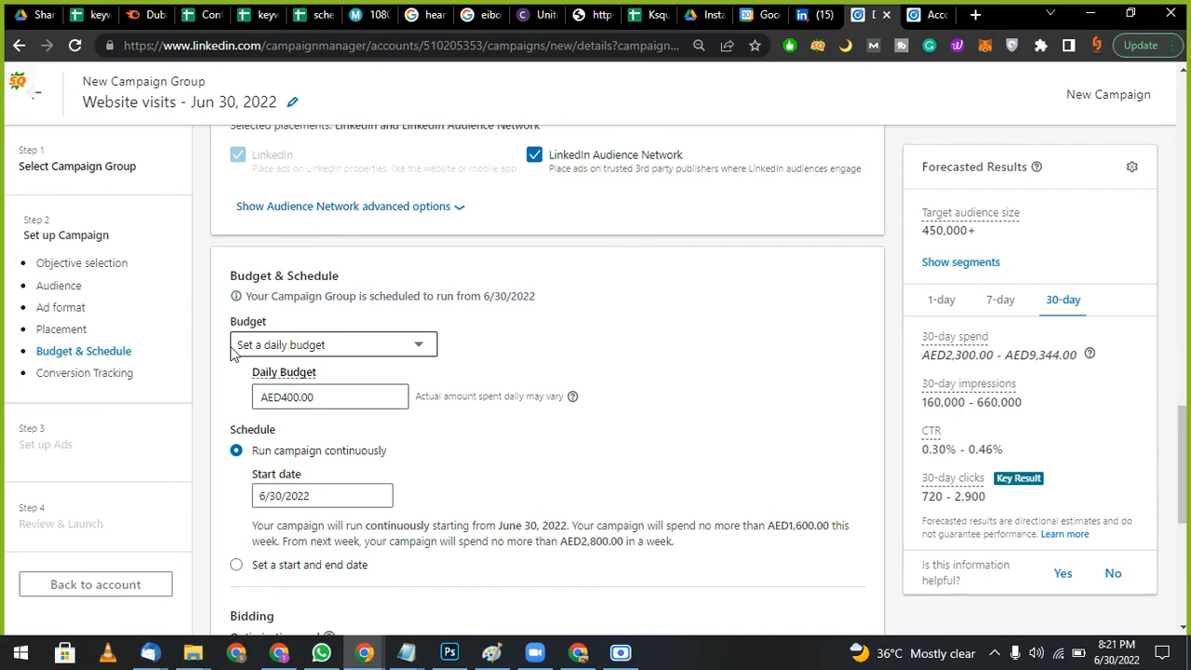
left_click(340, 400)
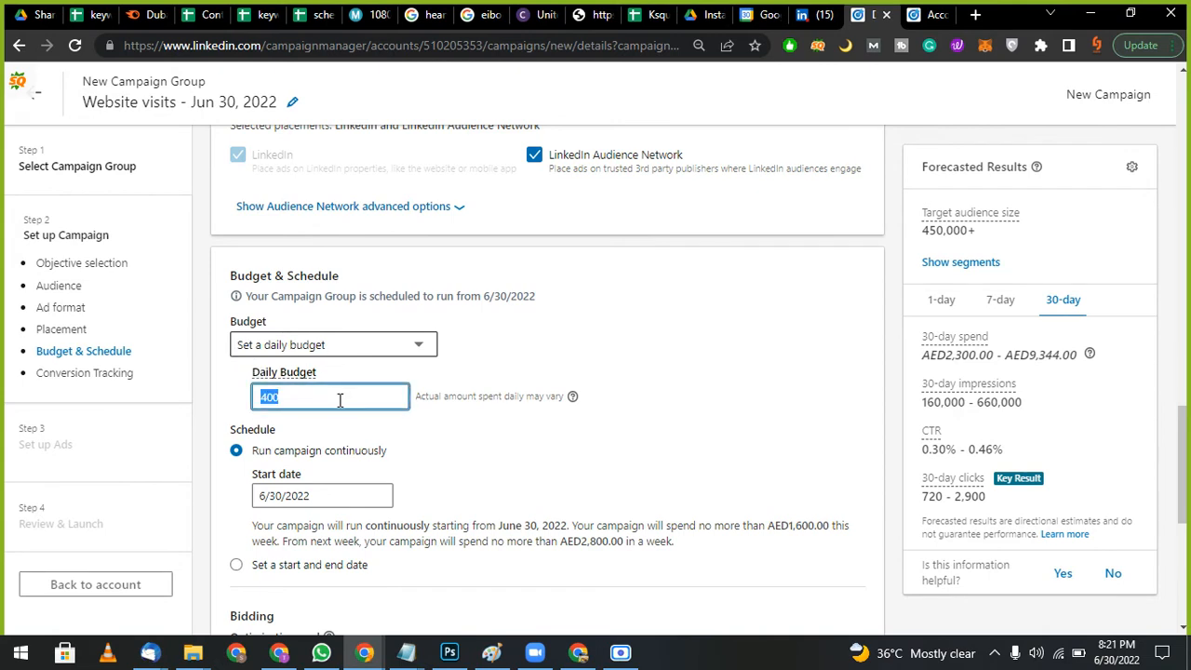
type("2")
Step: Choose Maximum delivery as the bidding strategy and proceed to the optional conversion tracking section
scroll(307, 462, "down", 1)
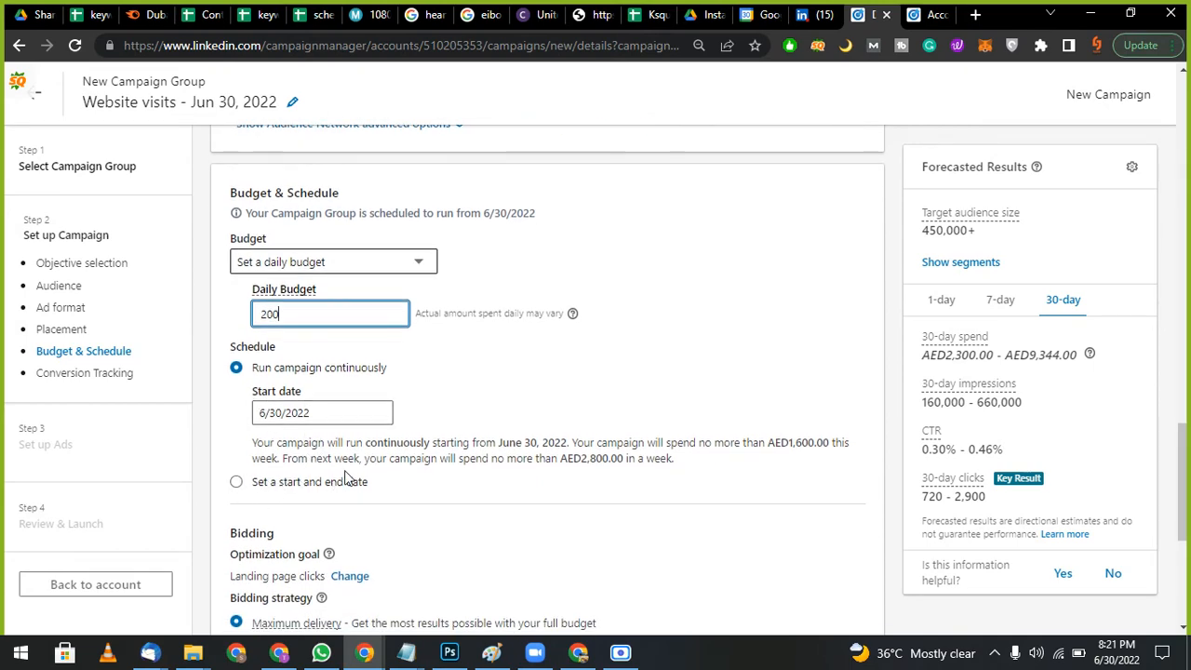
scroll(346, 477, "down", 1)
scroll(226, 526, "down", 1)
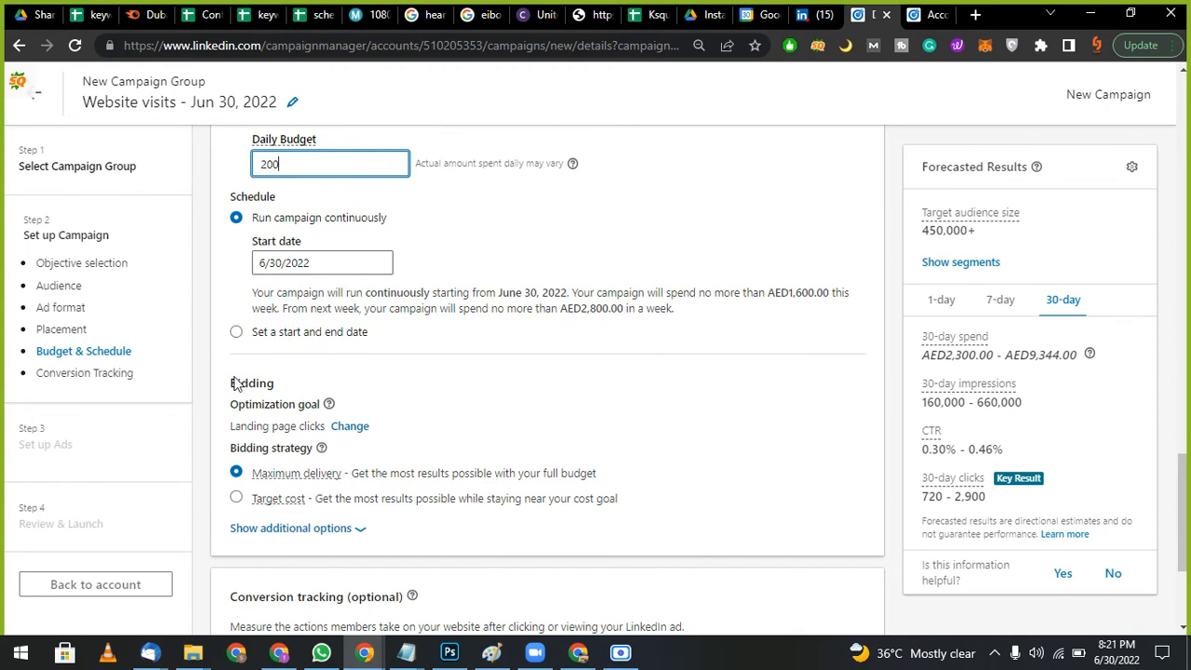
left_click(297, 472)
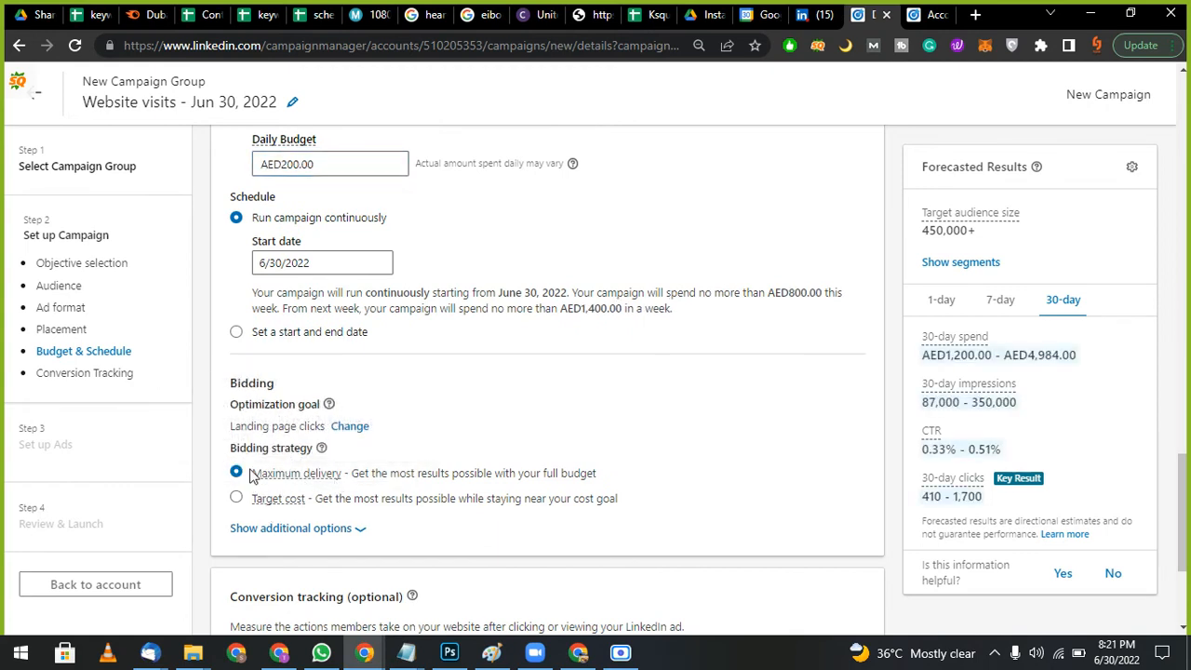
mouse_move(293, 485)
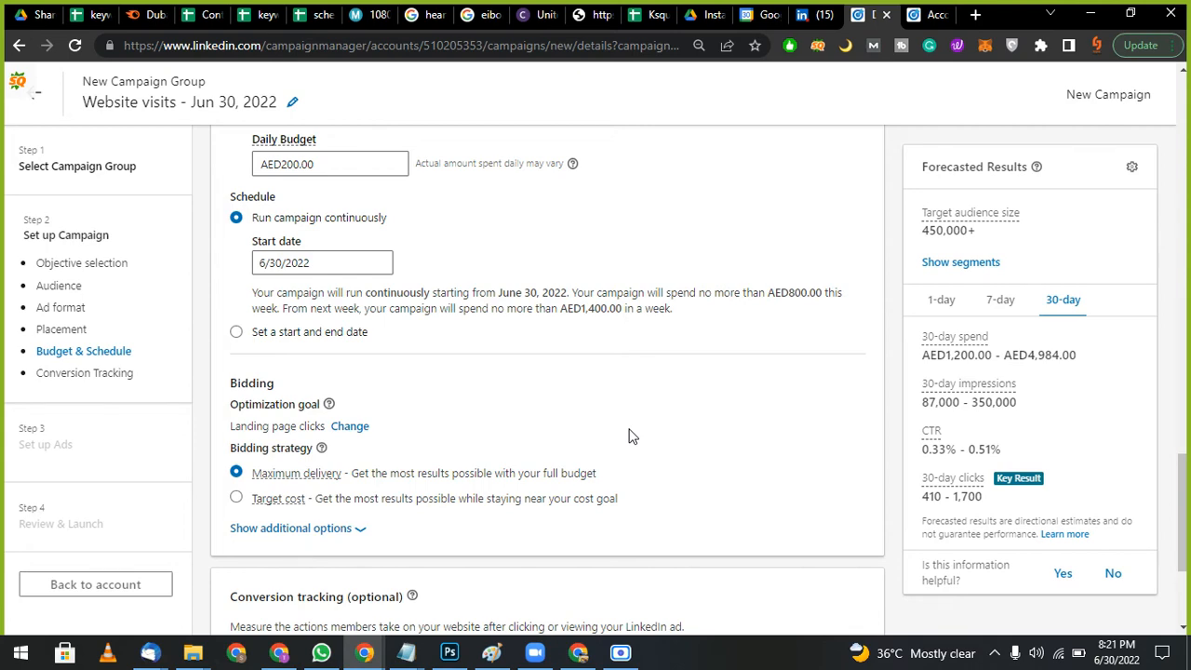
scroll(629, 435, "down", 1)
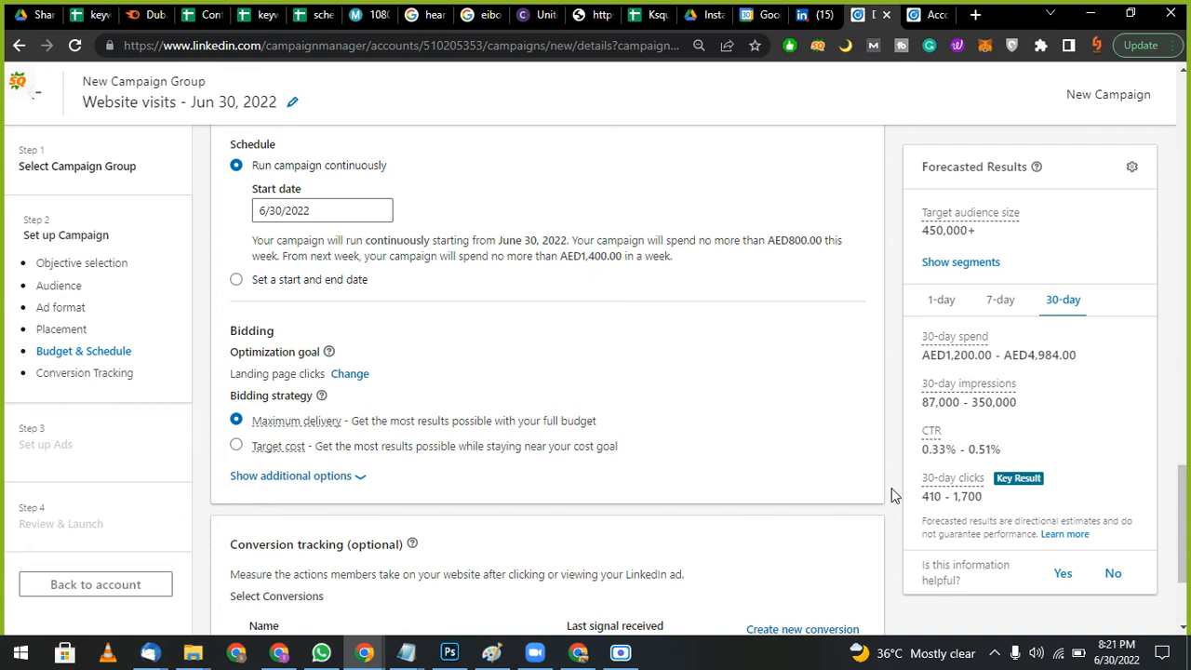
scroll(891, 495, "down", 3)
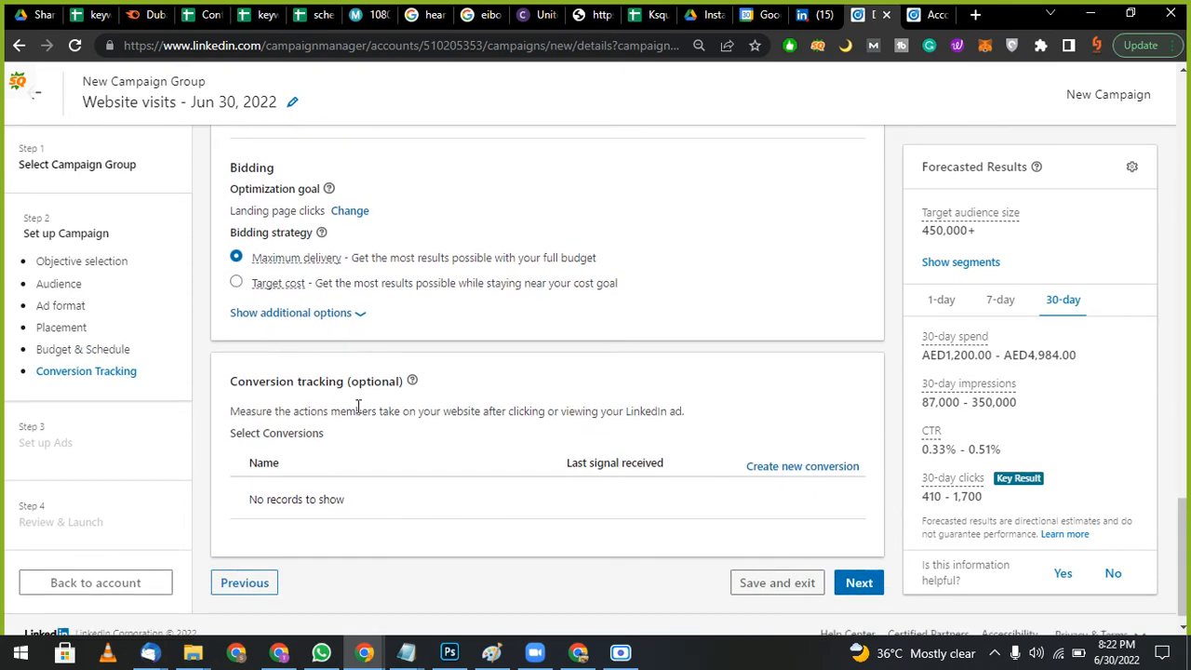
Step: Save the campaign settings without conversion tracking and start a new single image ad named "linkedin ads"
left_click(861, 586)
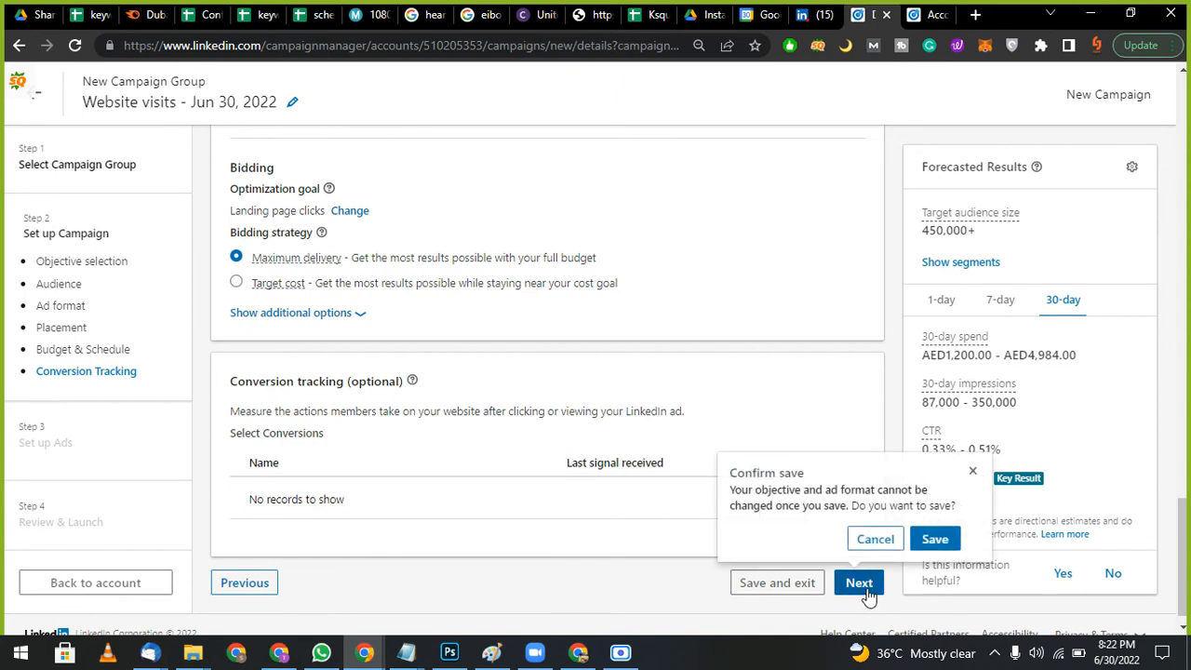
left_click(935, 544)
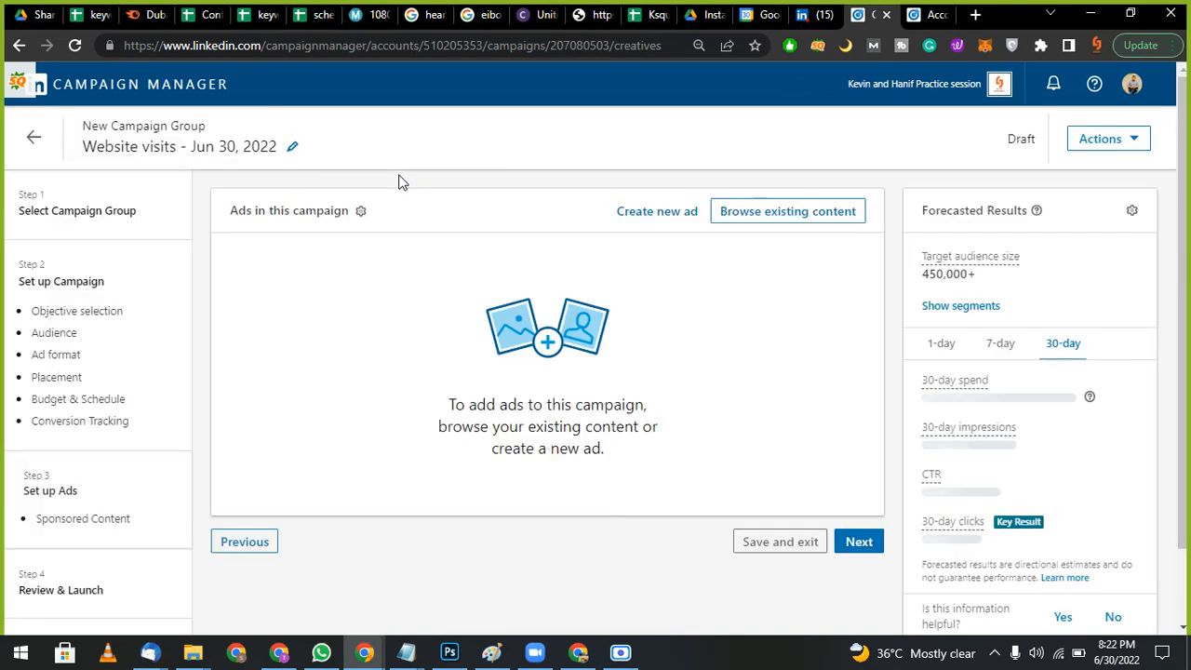
left_click(657, 223)
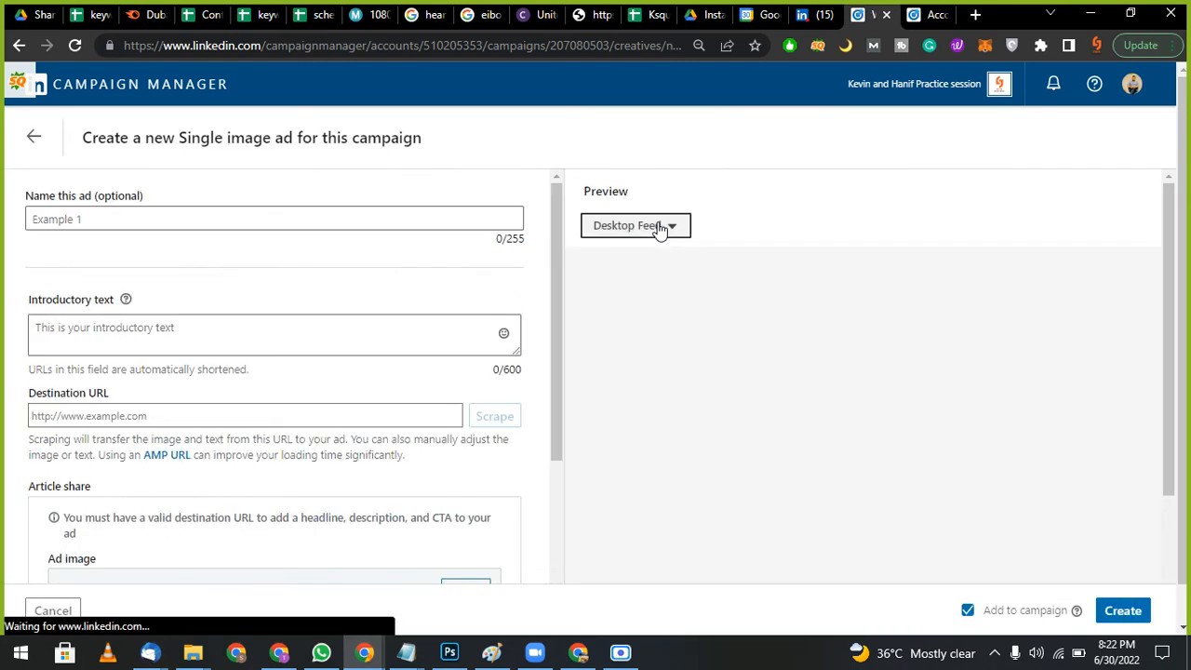
left_click(269, 221)
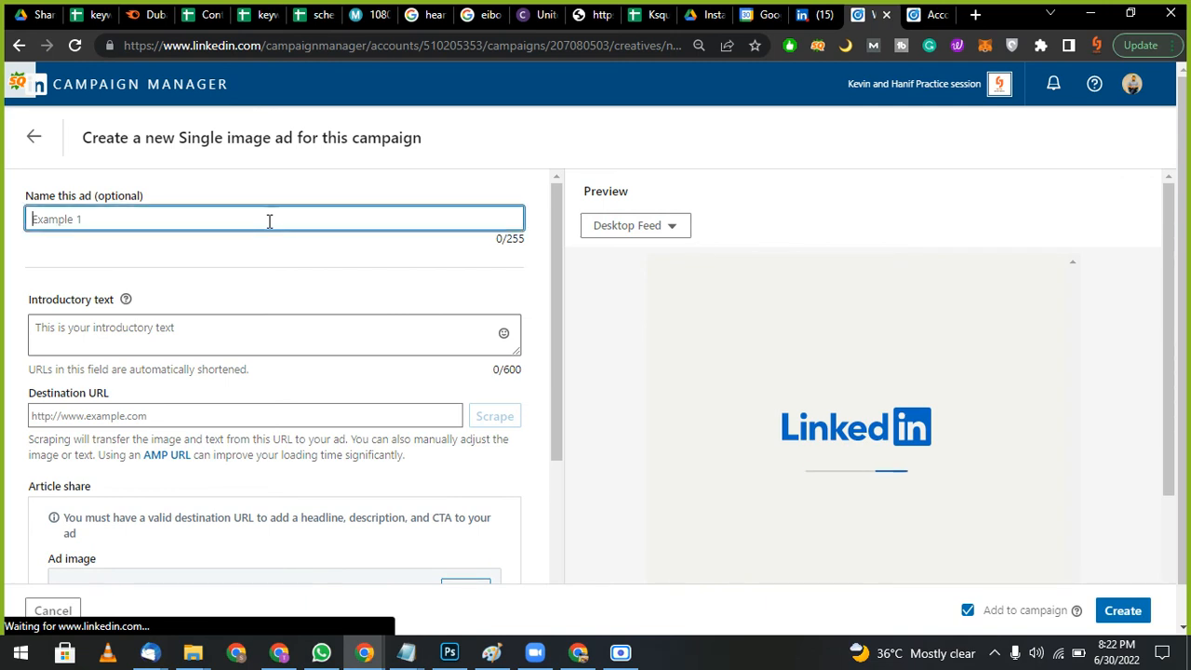
type("linkedin ads")
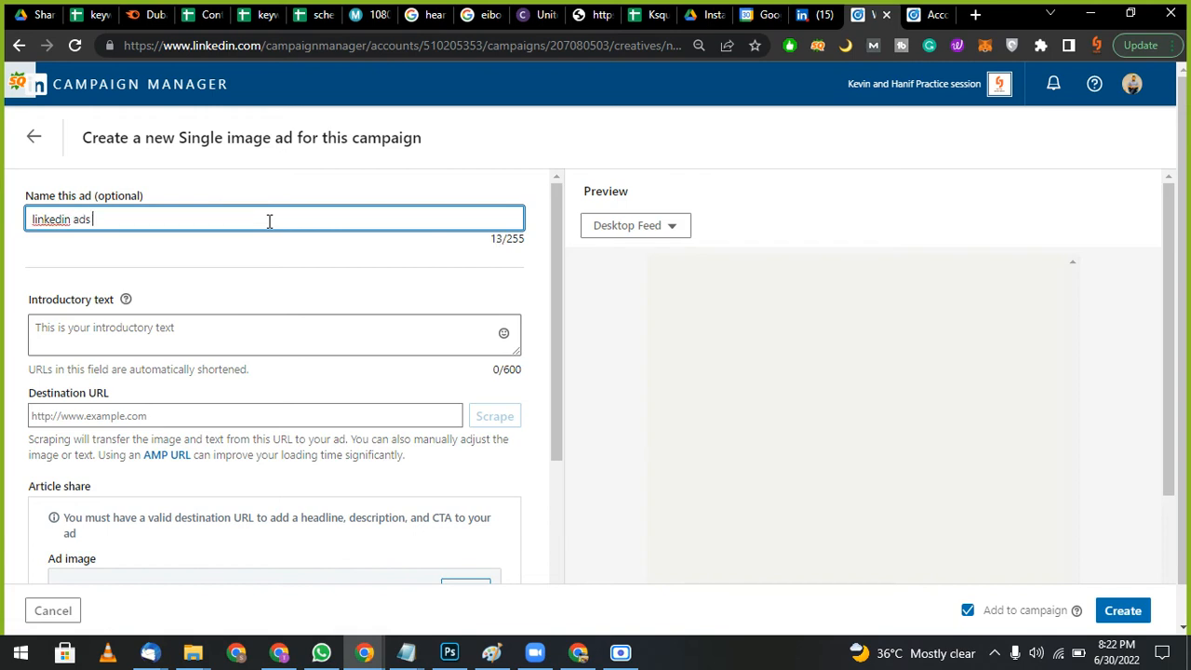
left_click(215, 317)
type("U")
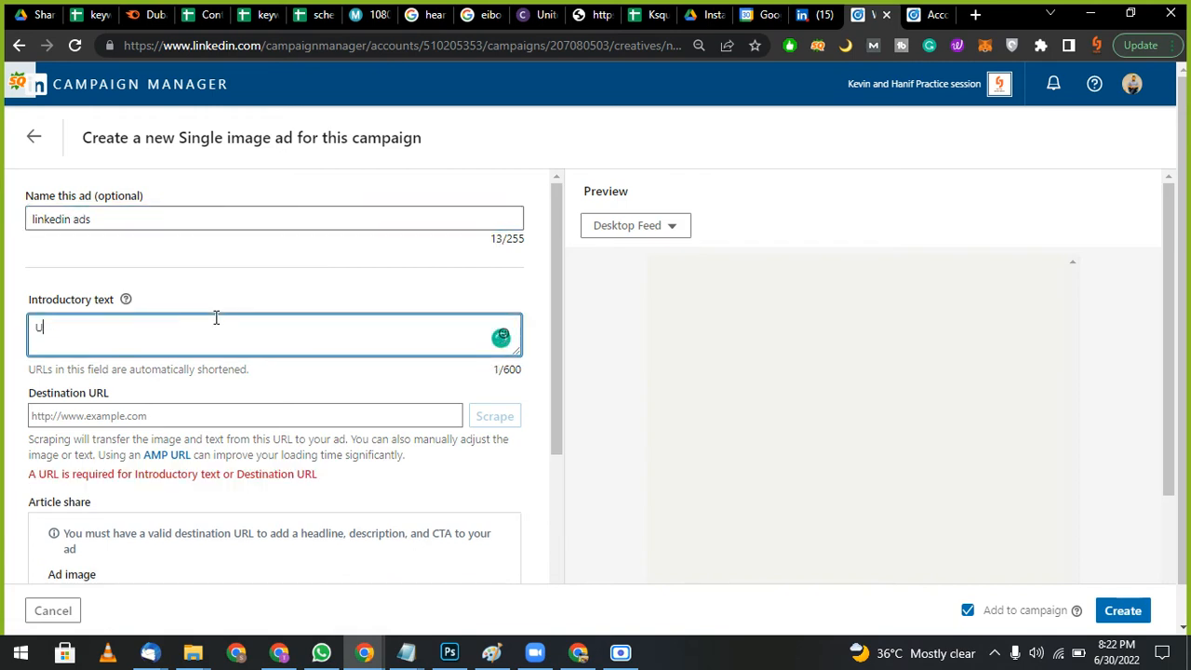
type("p To 405 % on Mortgage")
left_click(121, 417)
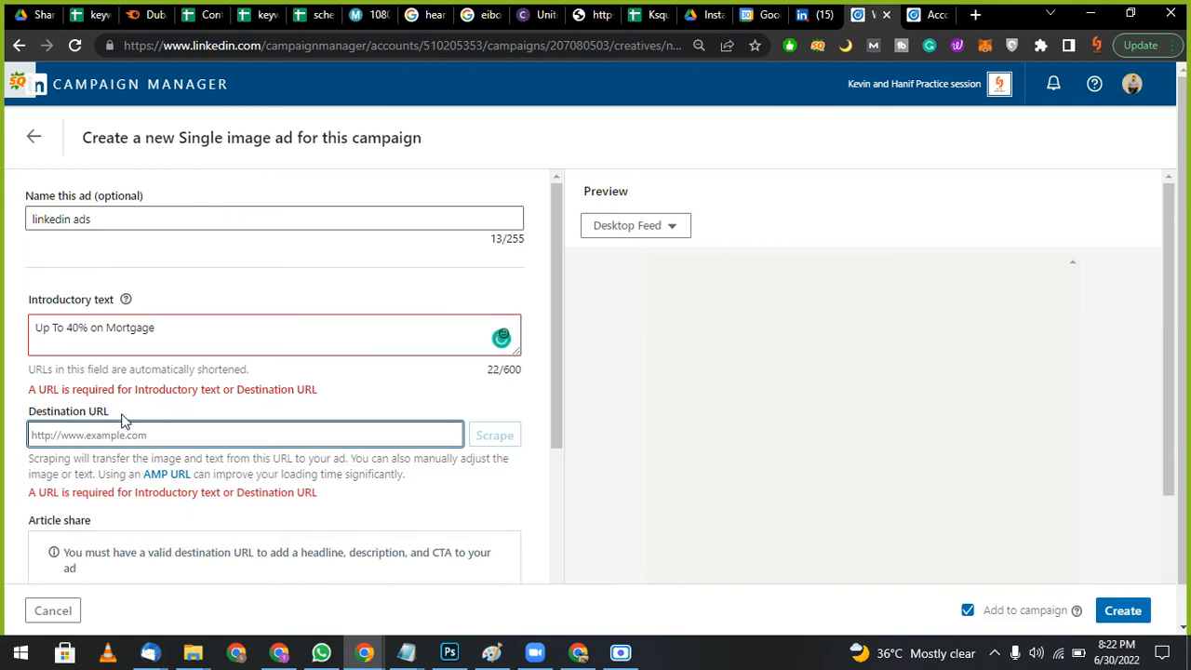
type("ht")
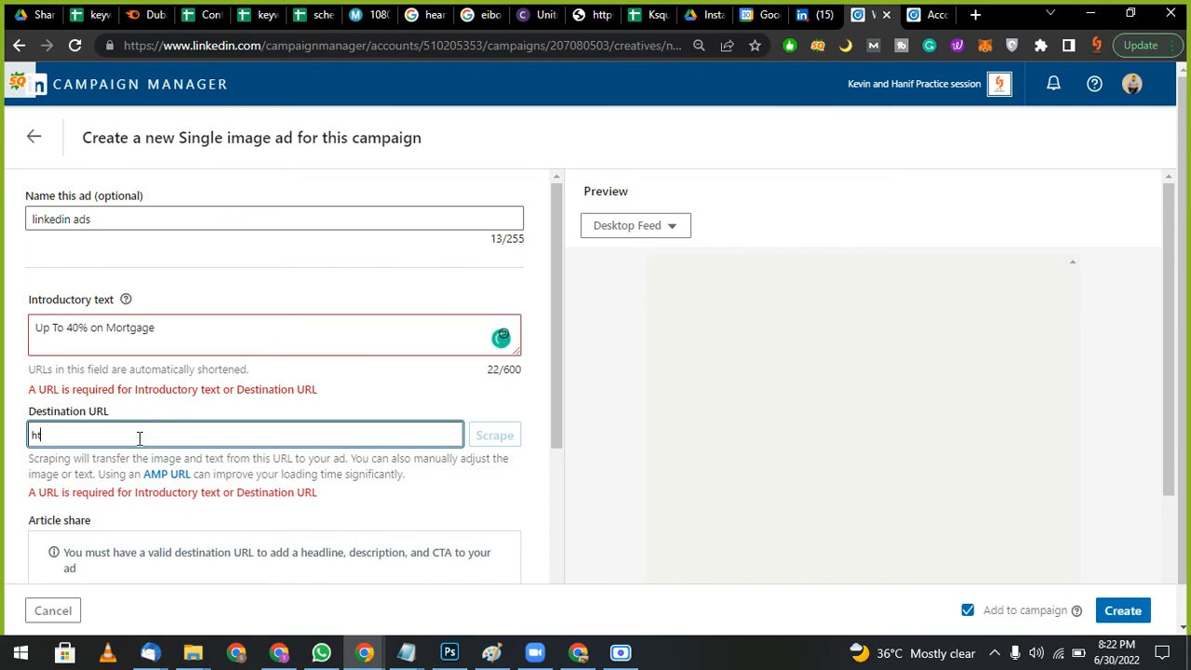
type("tps://sipra.ae")
Step: Upload "WhatsApp Image 2022-06-16 at 12.57.01 PM" from the Downloads folder as the ad image
scroll(199, 491, "down", 1)
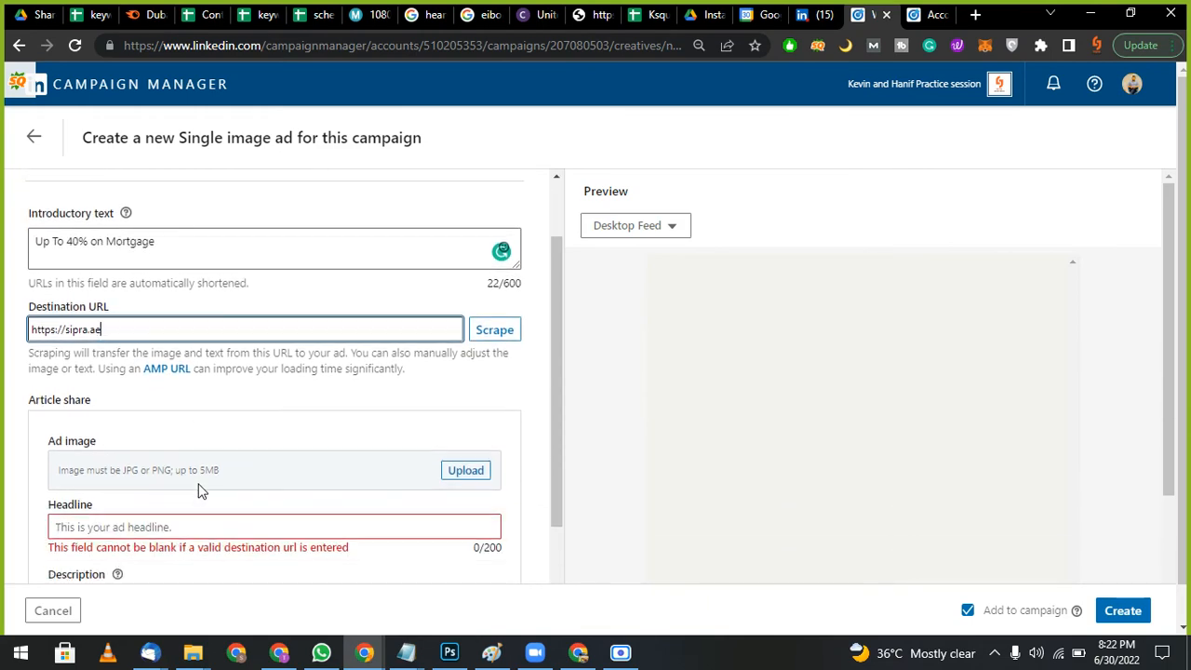
left_click(119, 527)
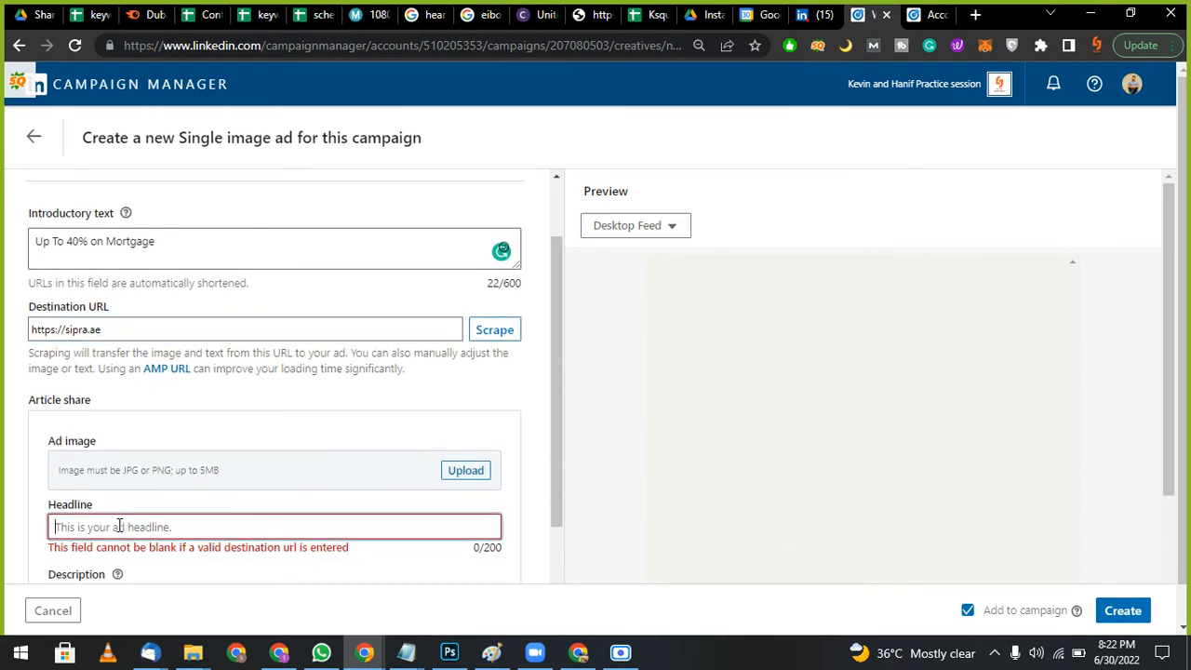
left_click(481, 480)
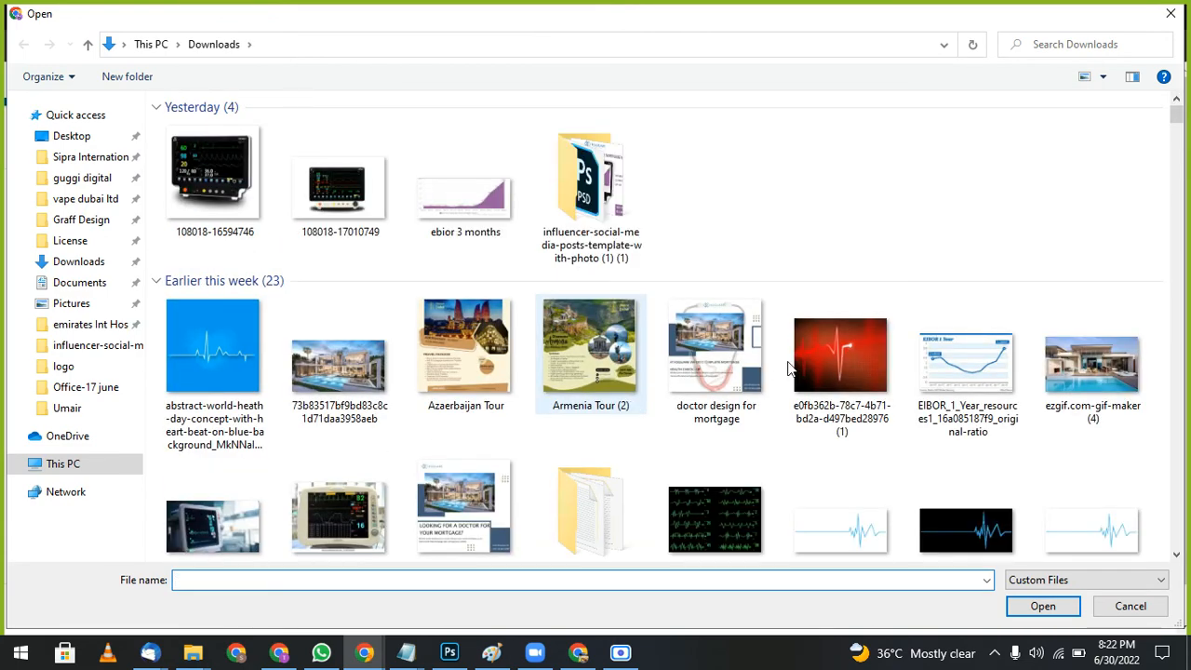
scroll(789, 370, "down", 3)
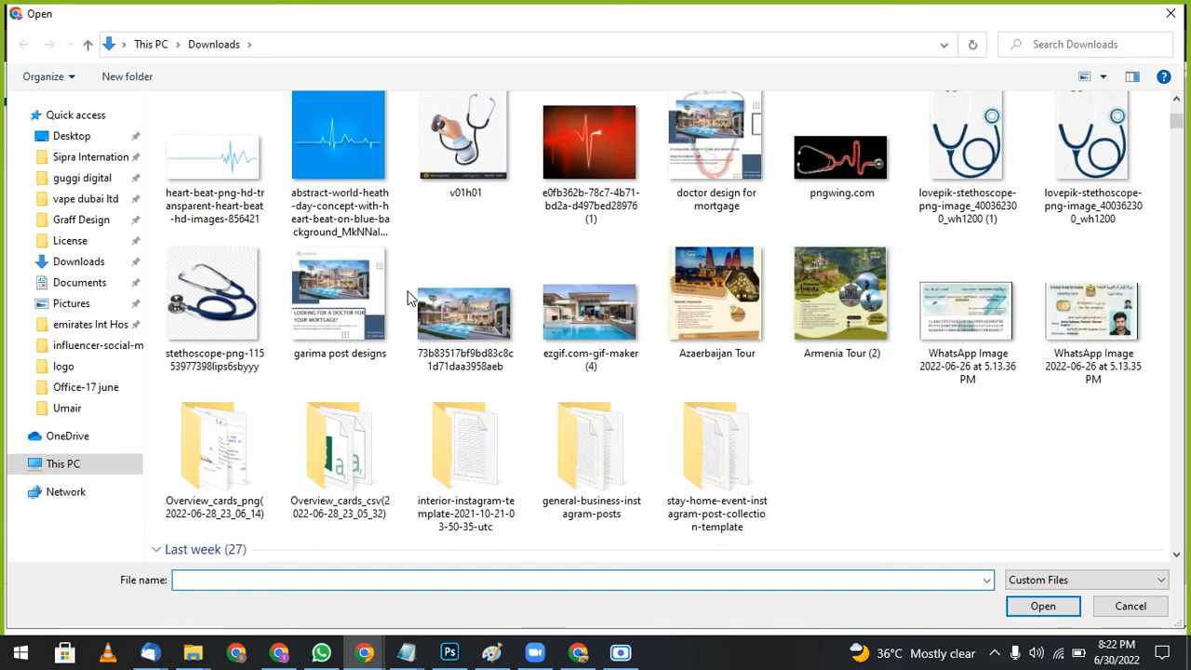
scroll(339, 296, "down", 6)
scroll(339, 296, "down", 5)
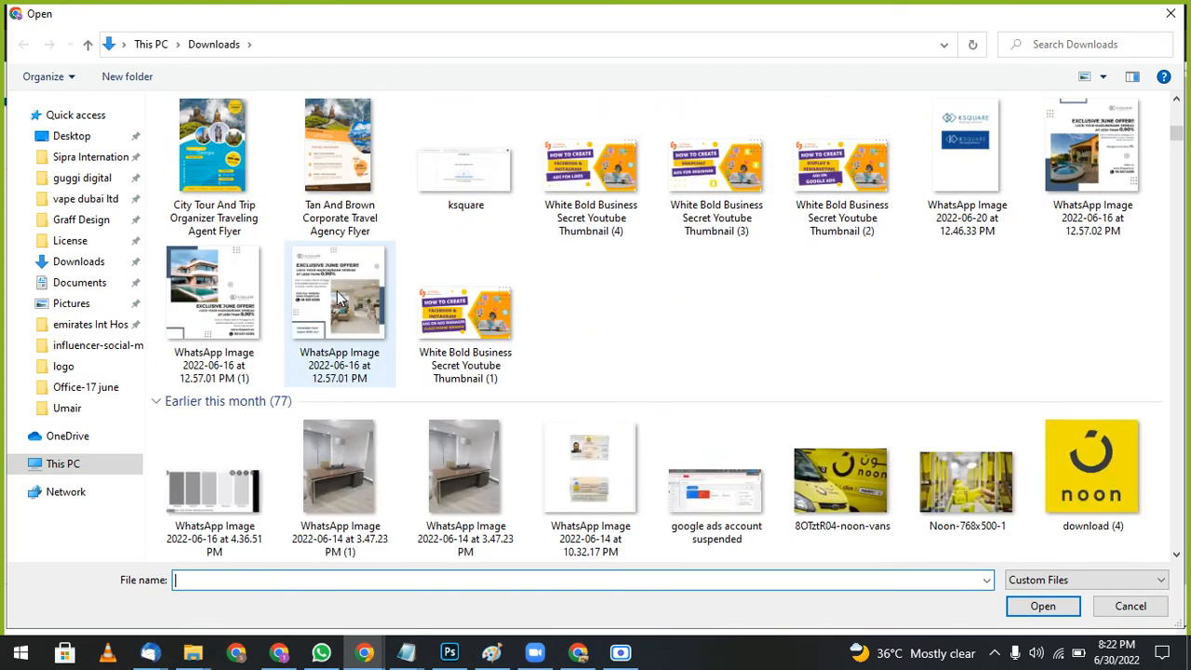
scroll(339, 297, "down", 4)
scroll(337, 290, "up", 6)
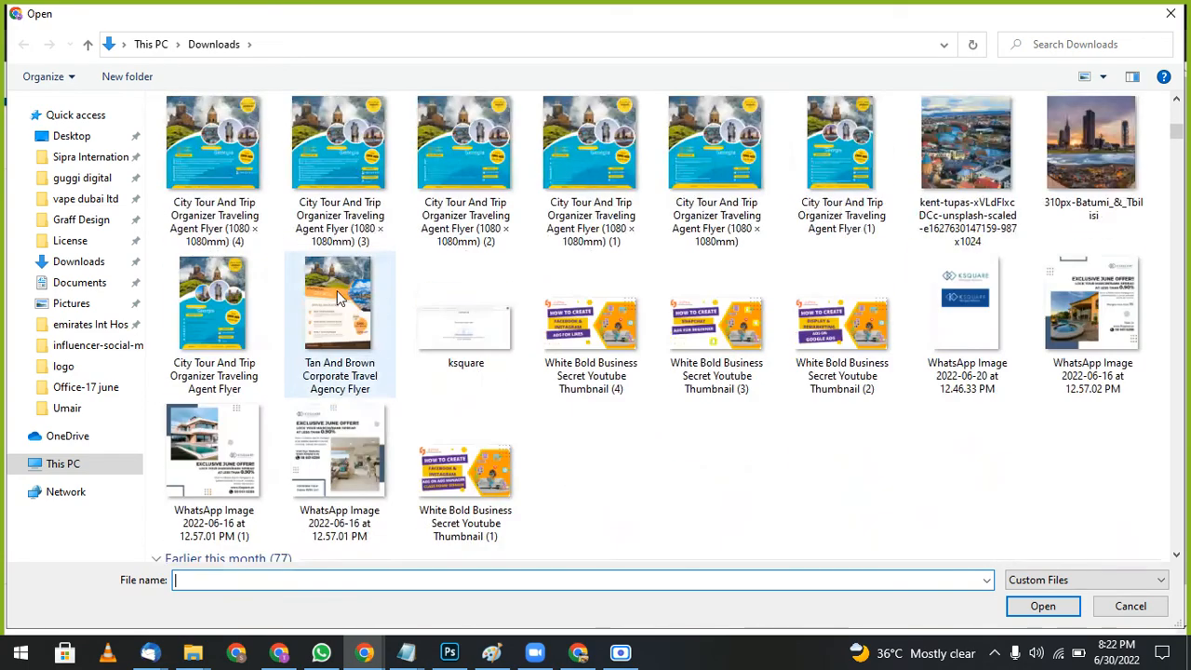
left_click(339, 442)
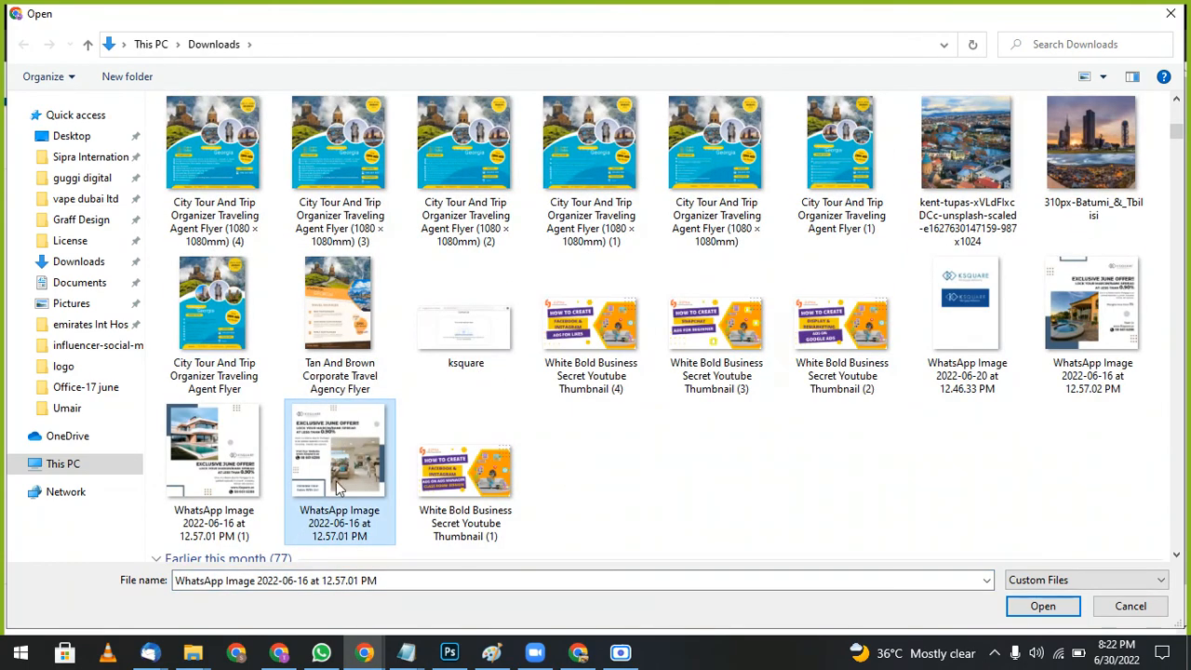
double_click(336, 481)
Step: Enter "buy the best mortgage" as the ad's headline
scroll(177, 485, "down", 1)
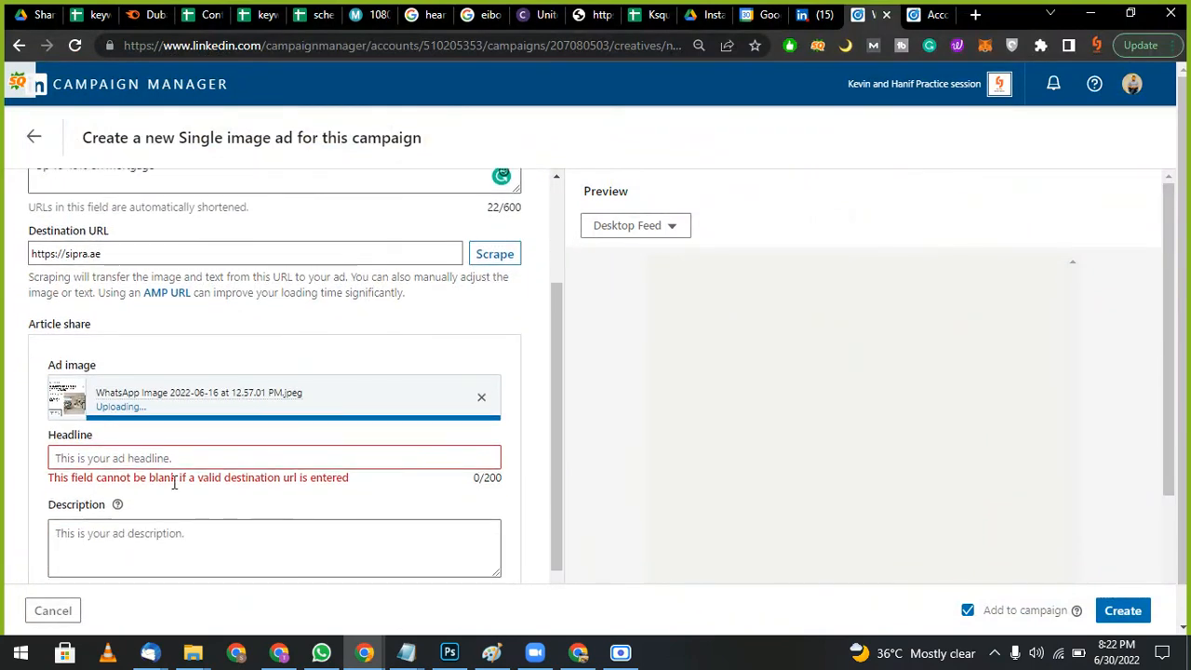
left_click(182, 542)
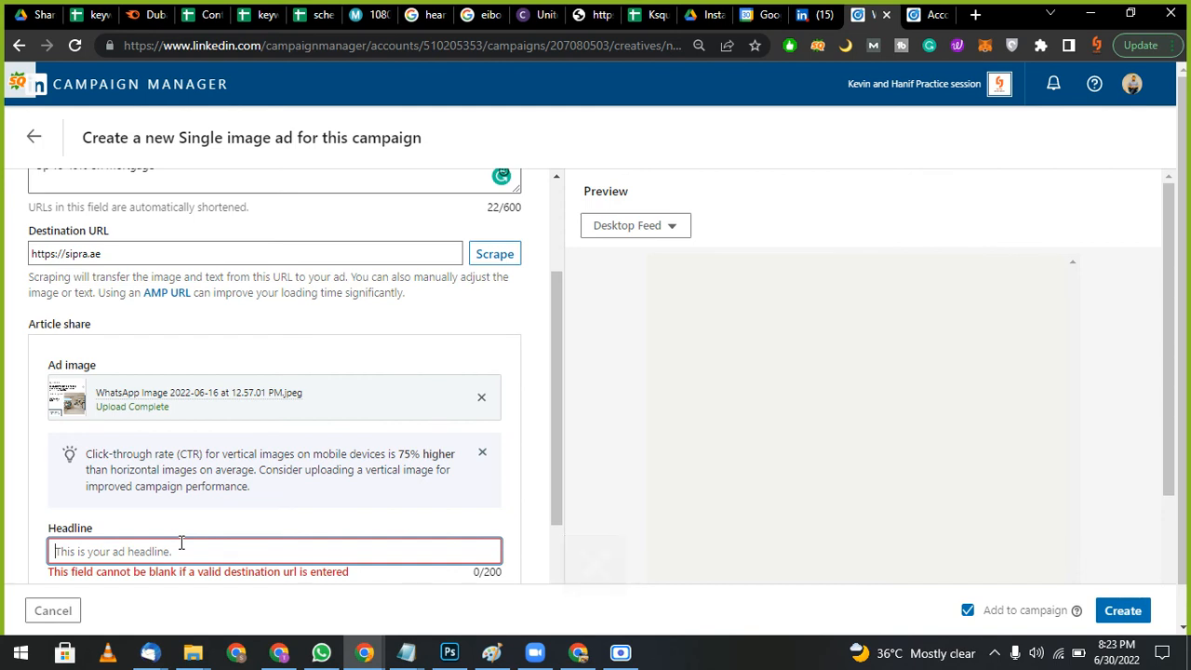
type("bu")
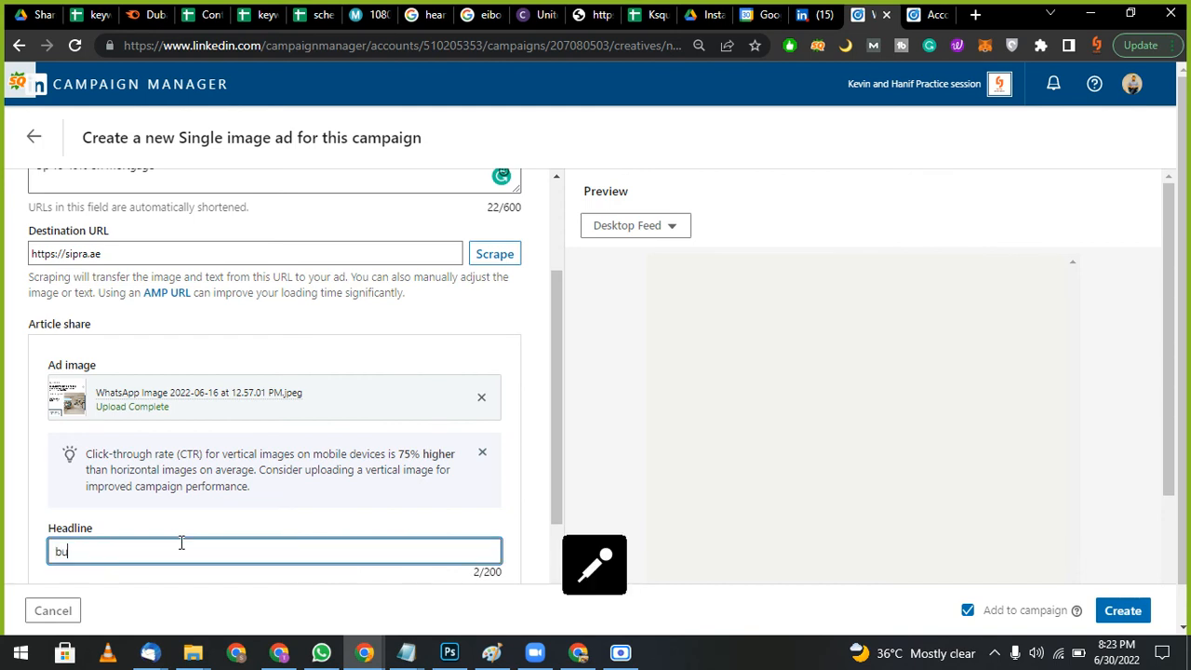
type("y the best mortgage")
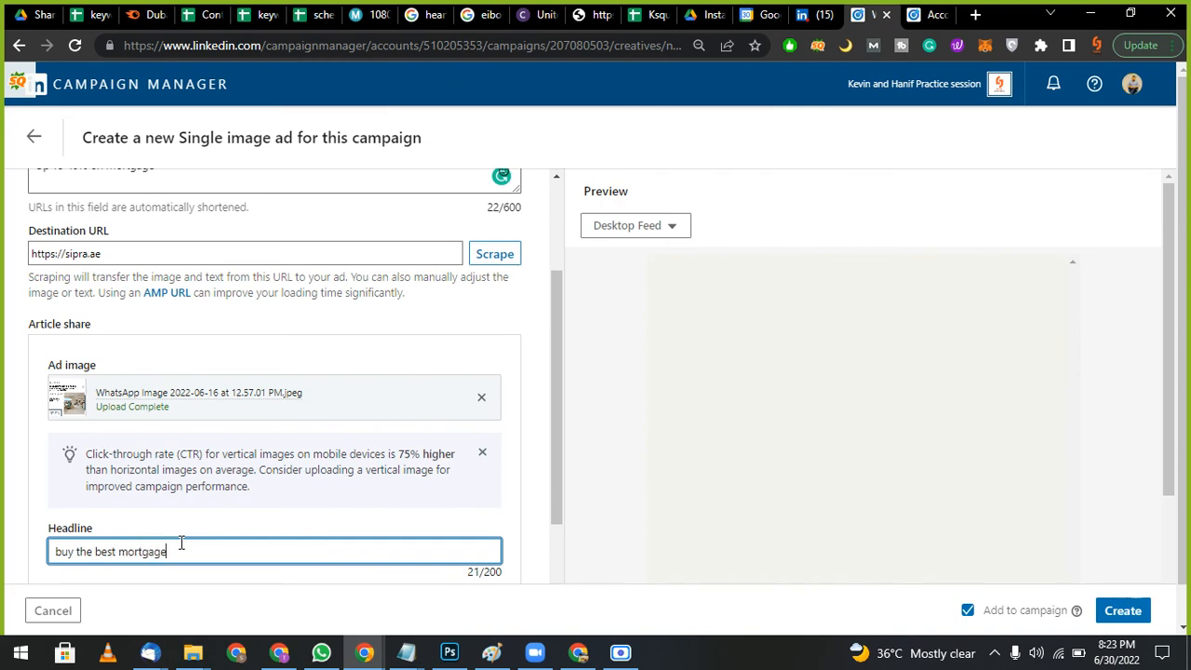
key("XF86AudioRaiseVolume")
scroll(181, 543, "down", 2)
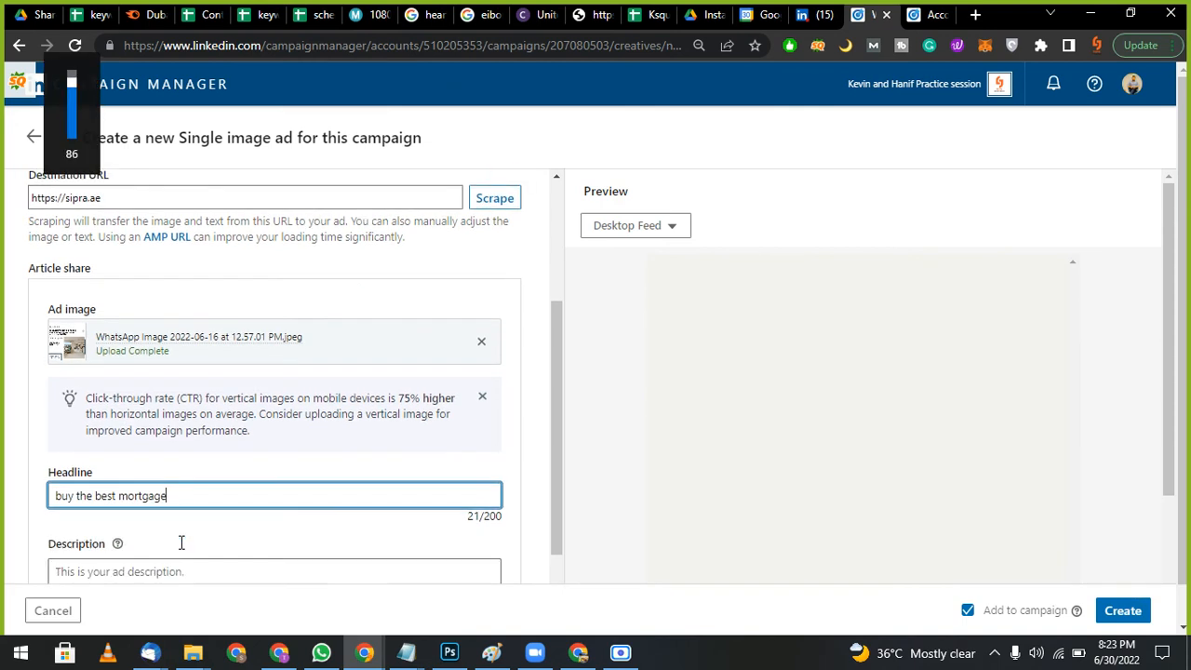
Step: Enter "call us now to buy best home in best rates" as the ad's description
left_click(186, 524)
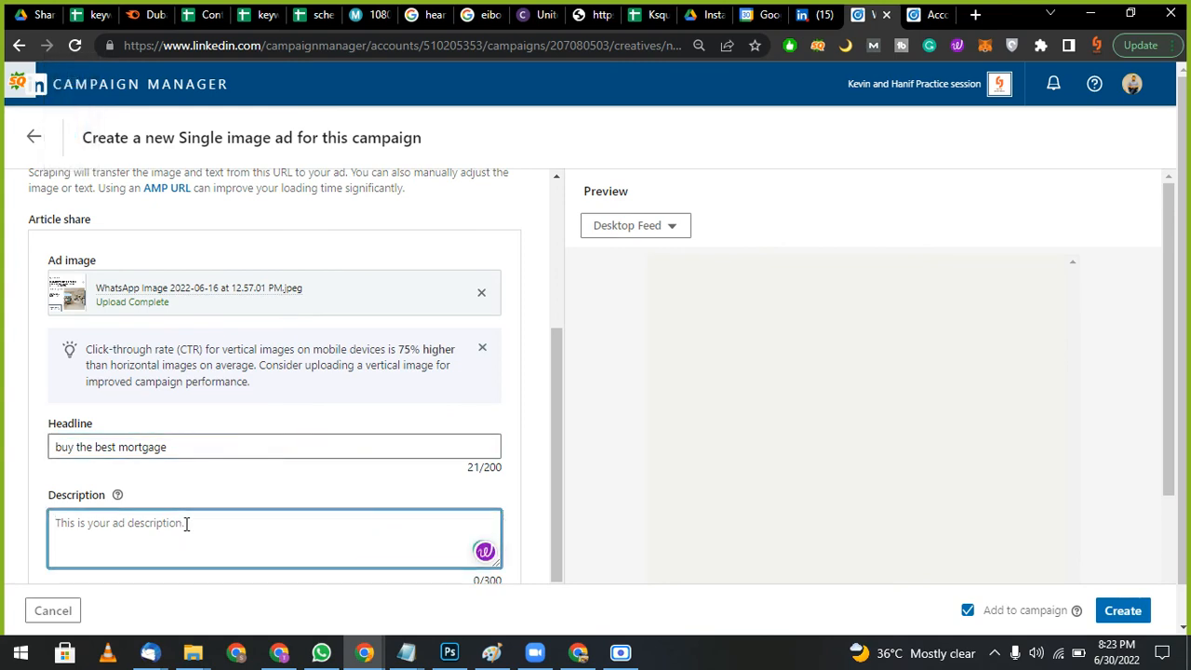
scroll(186, 524, "down", 1)
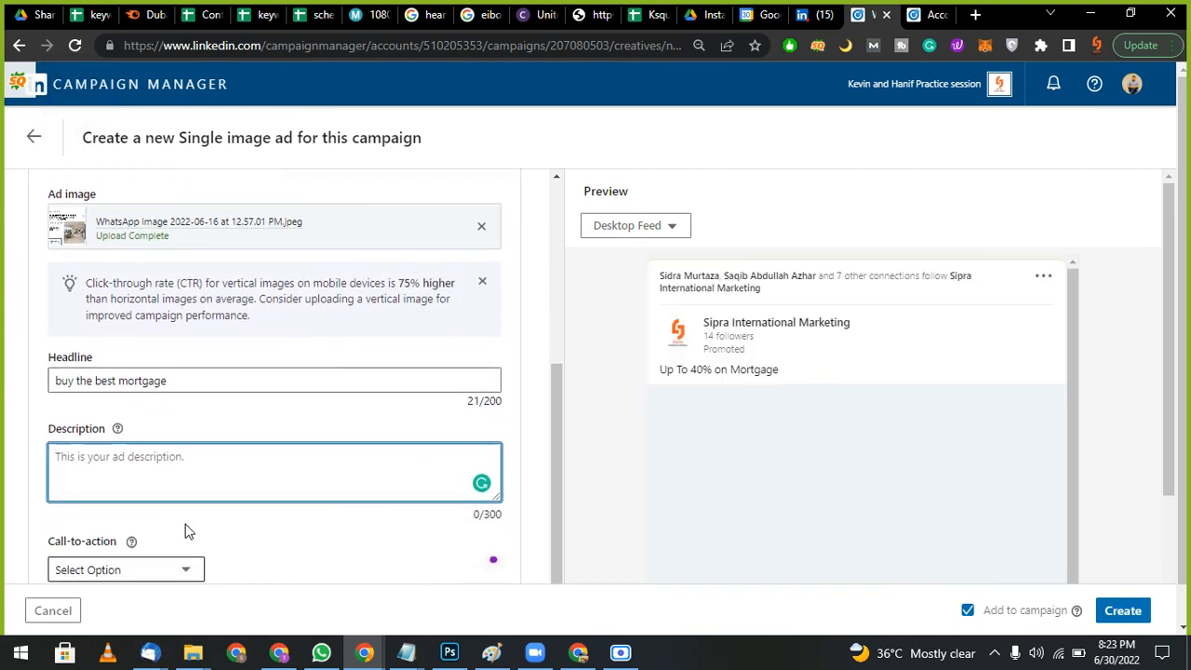
type("co")
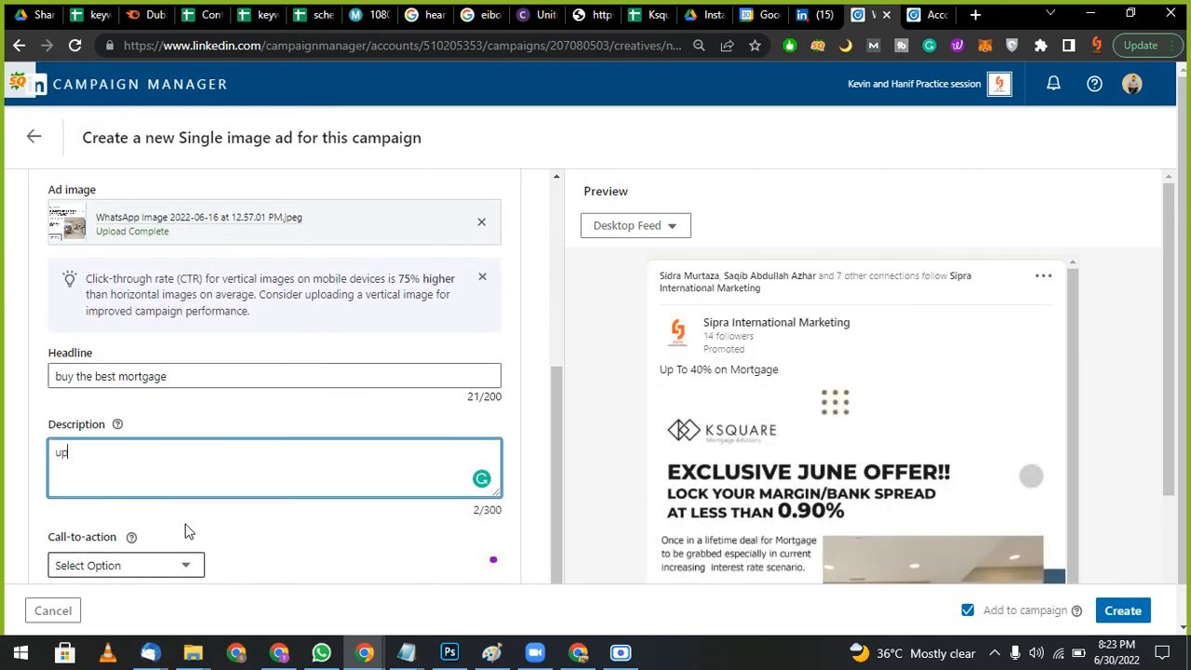
key("BackSpace")
key("BackSpace")
type("call us now to buy ")
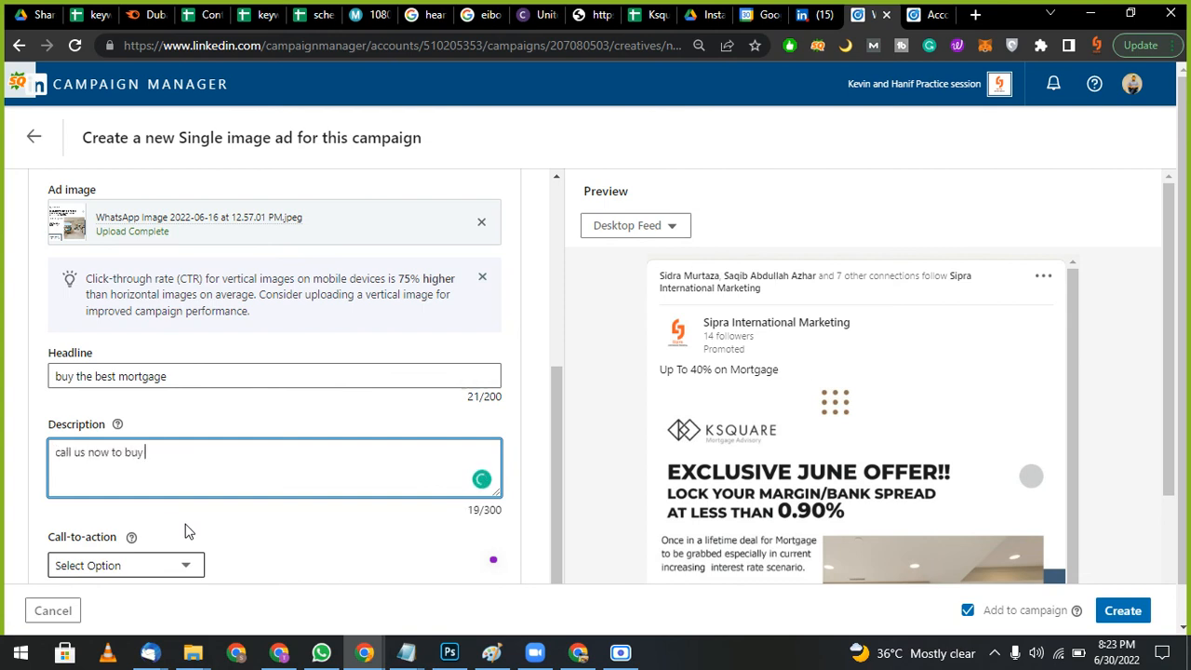
type("best home i")
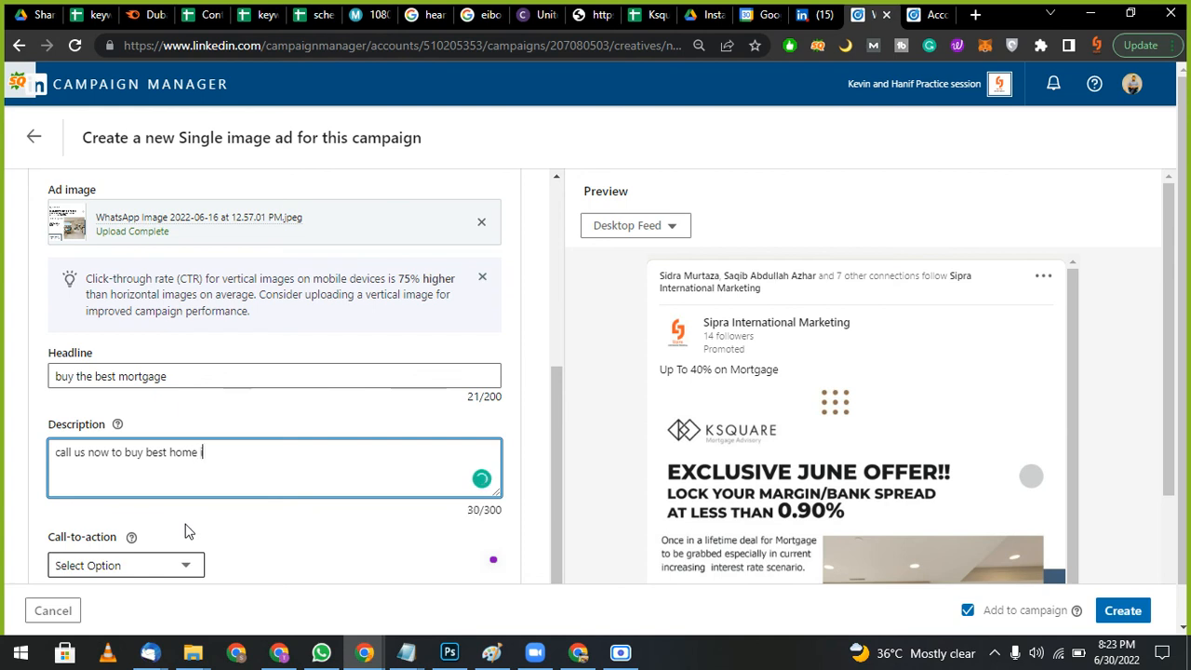
type("n best ragte")
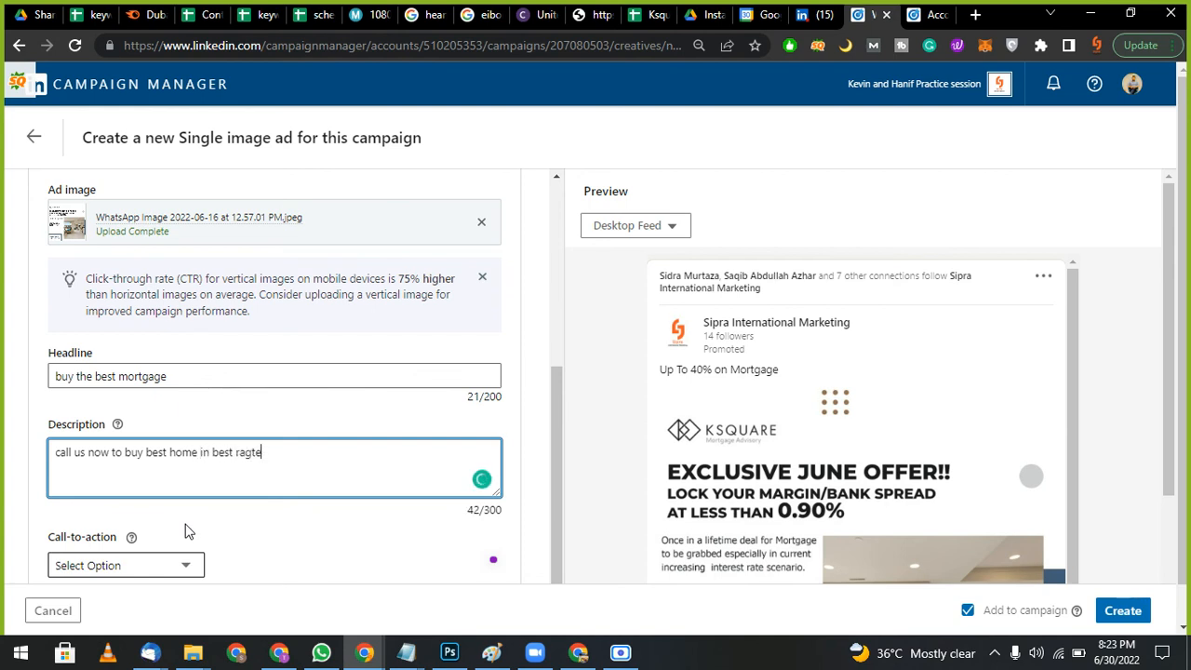
key("BackSpace")
key("BackSpace")
key("BackSpace")
type("tes")
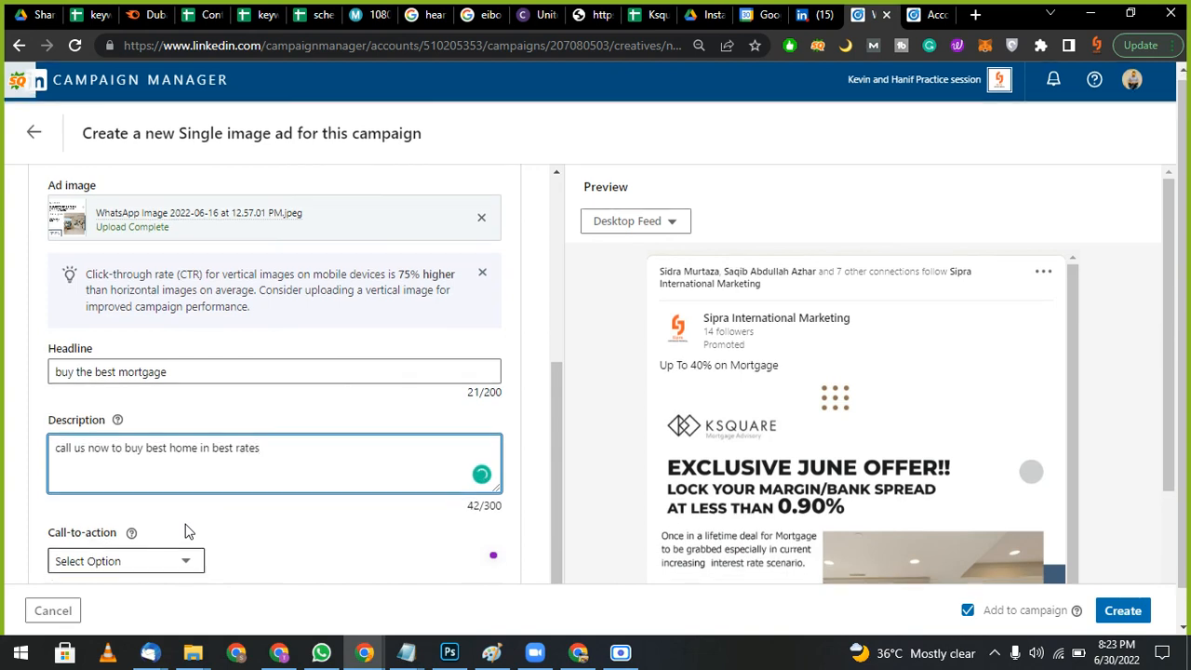
Step: Set the ad's call-to-action to Sign Up and create the ad in the campaign
scroll(186, 530, "down", 1)
left_click(142, 531)
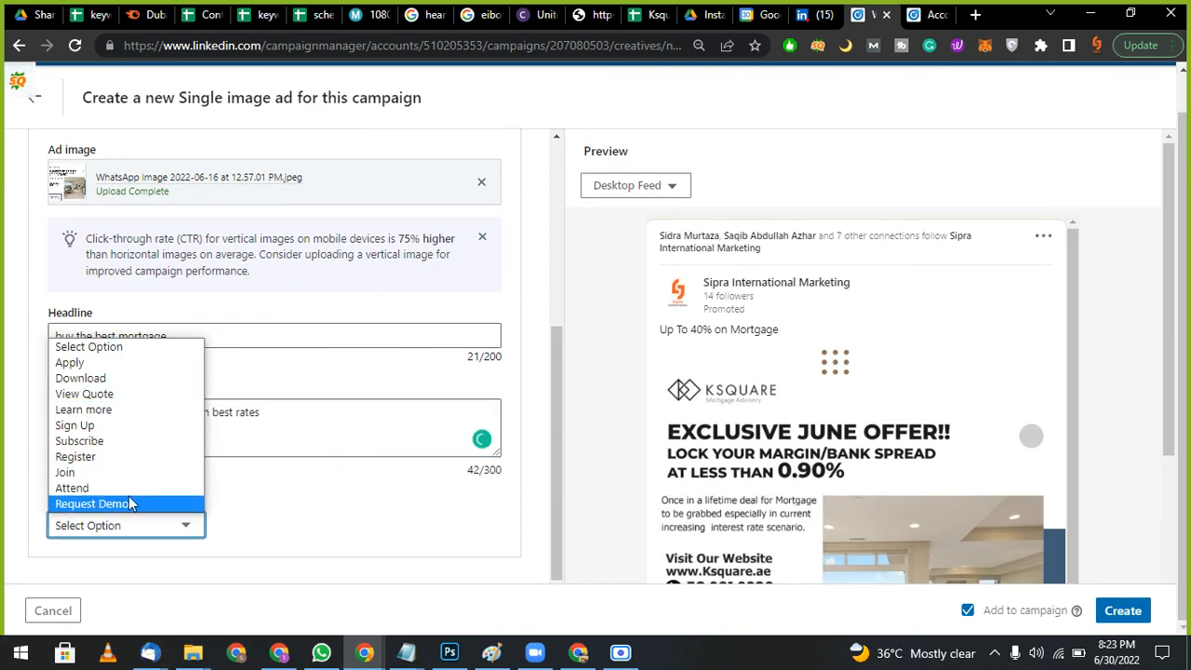
left_click(133, 425)
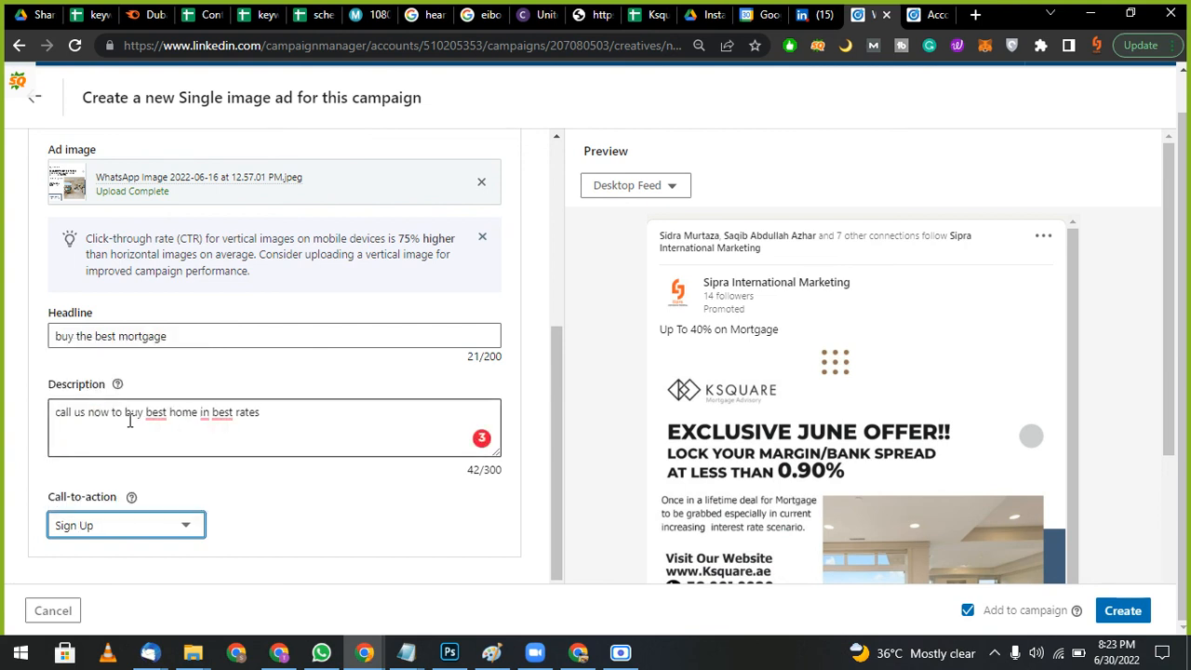
left_click(1127, 610)
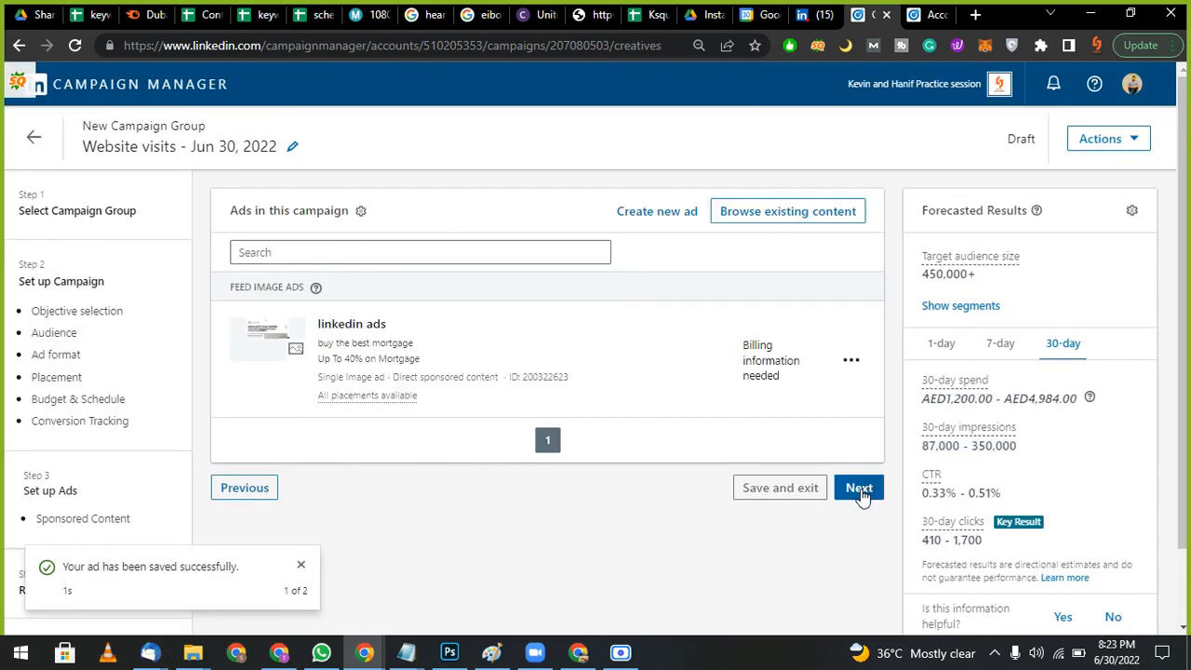
Step: Launch the campaign after reviewing its settings and begin creating another campaign
left_click(862, 495)
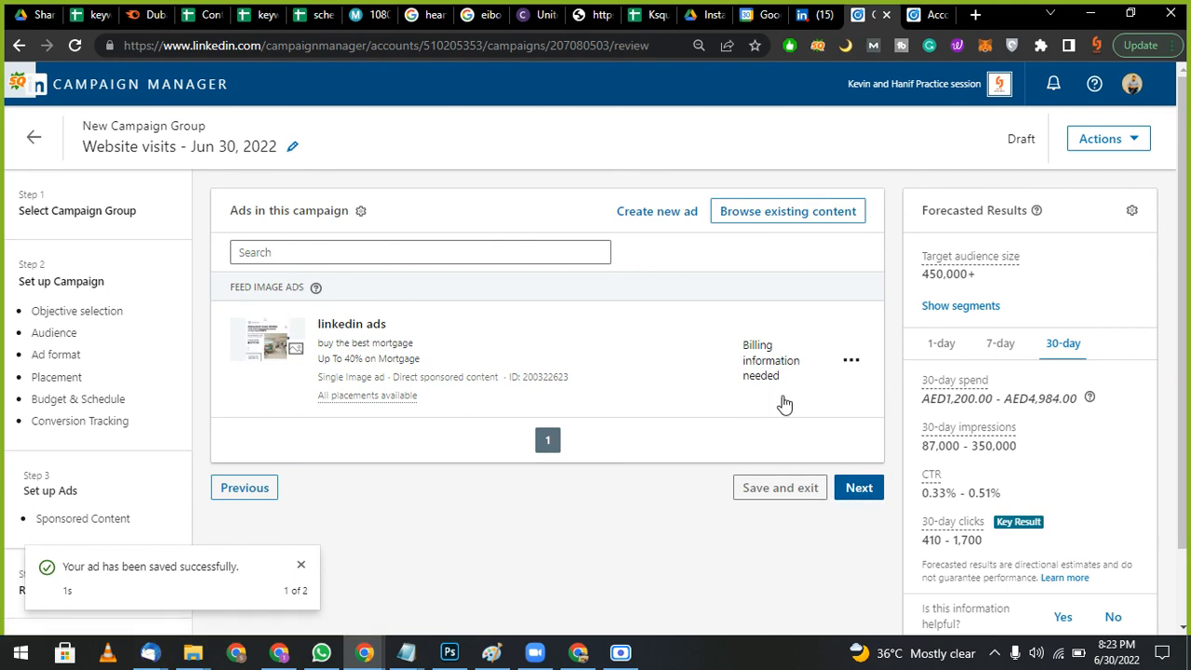
left_click(855, 493)
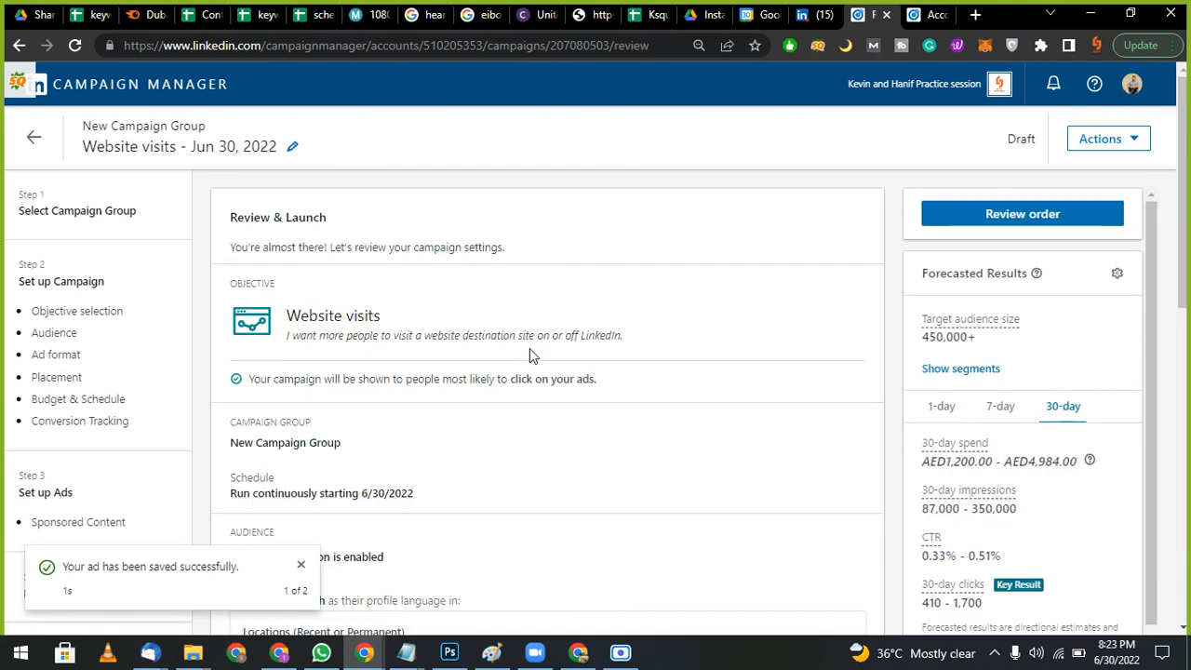
scroll(529, 349, "down", 10)
scroll(591, 487, "up", 9)
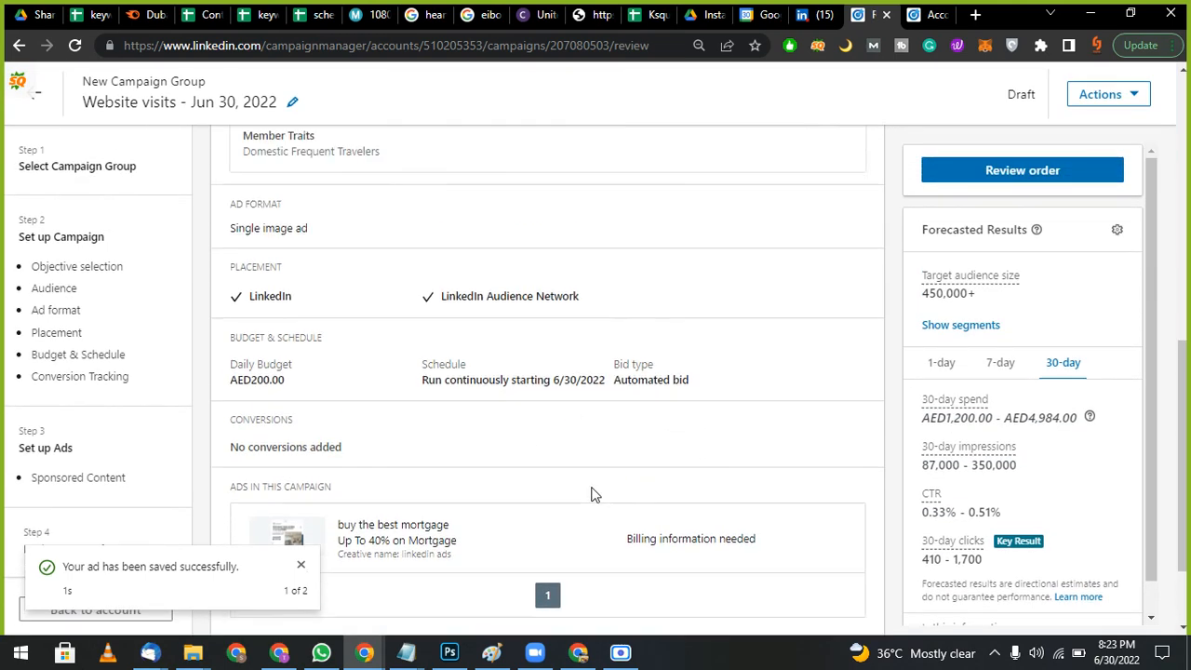
scroll(591, 487, "down", 9)
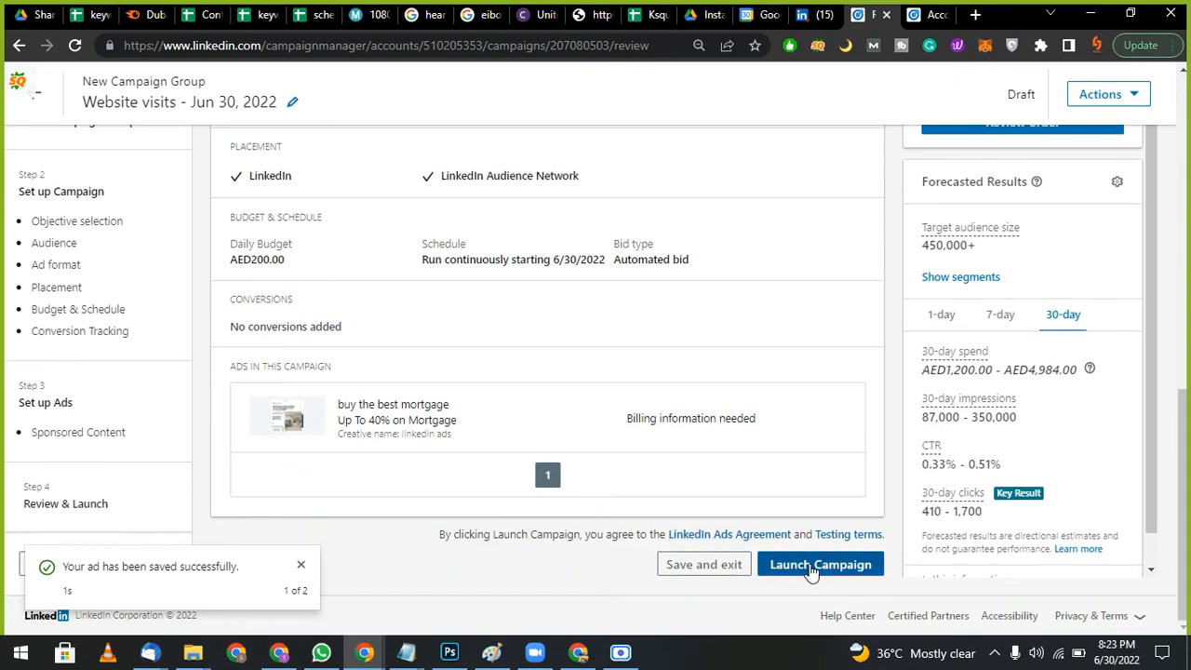
left_click(811, 568)
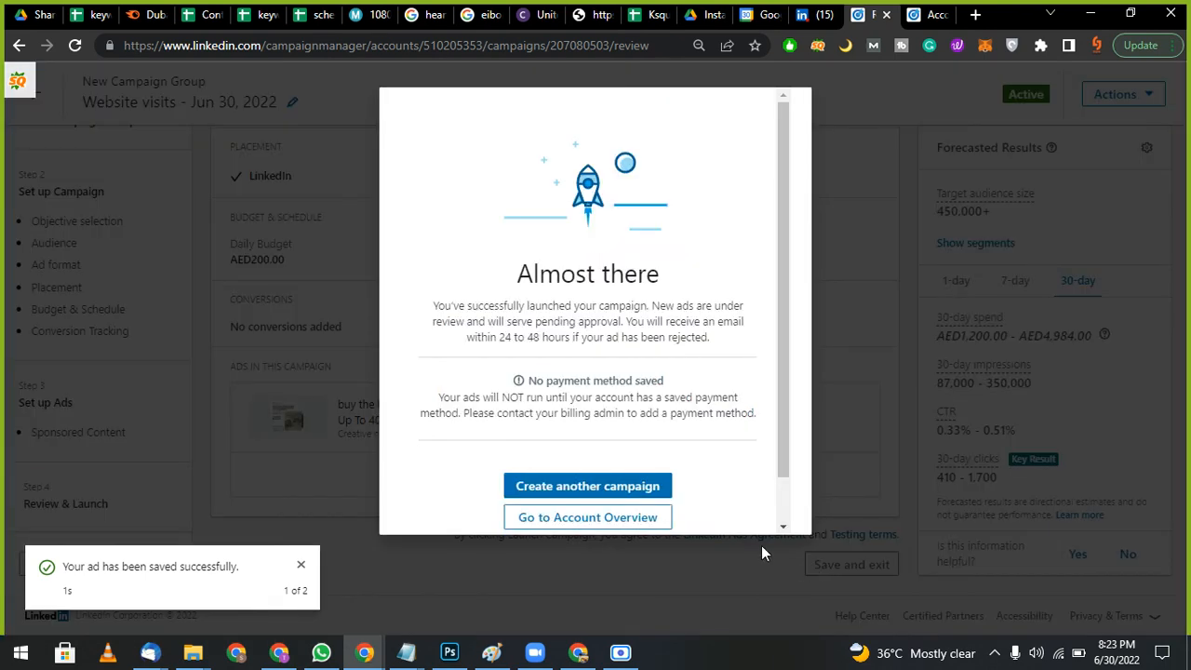
left_click(599, 489)
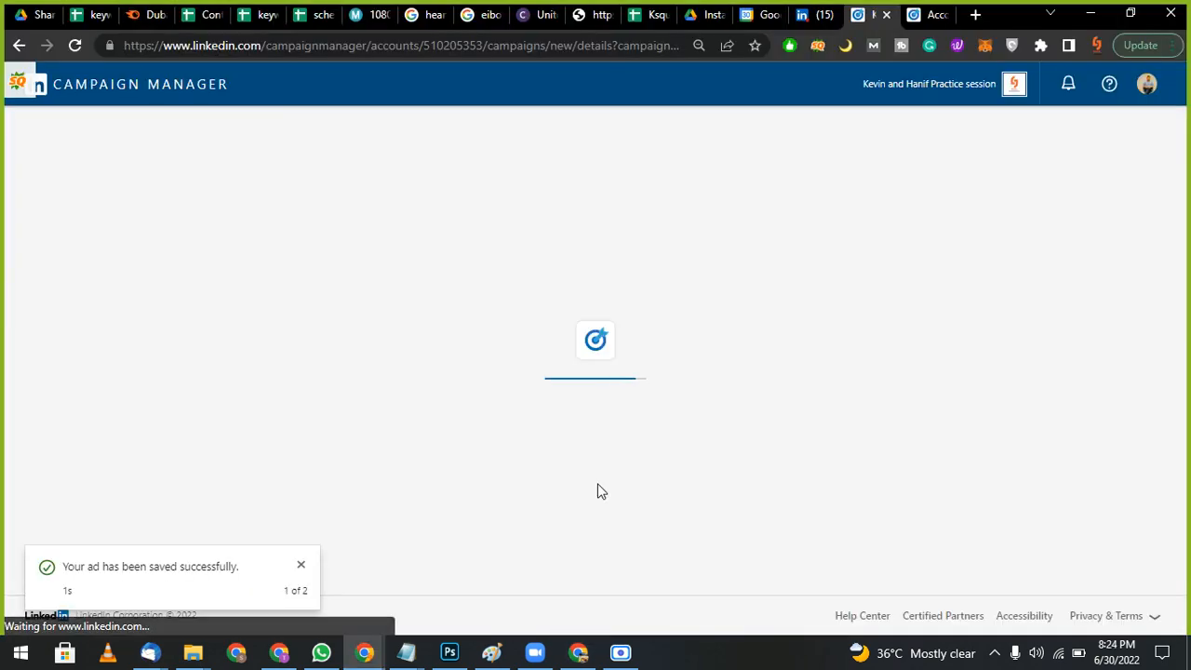
Step: Switch to the other Chrome window with the empty new tab
key("alt")
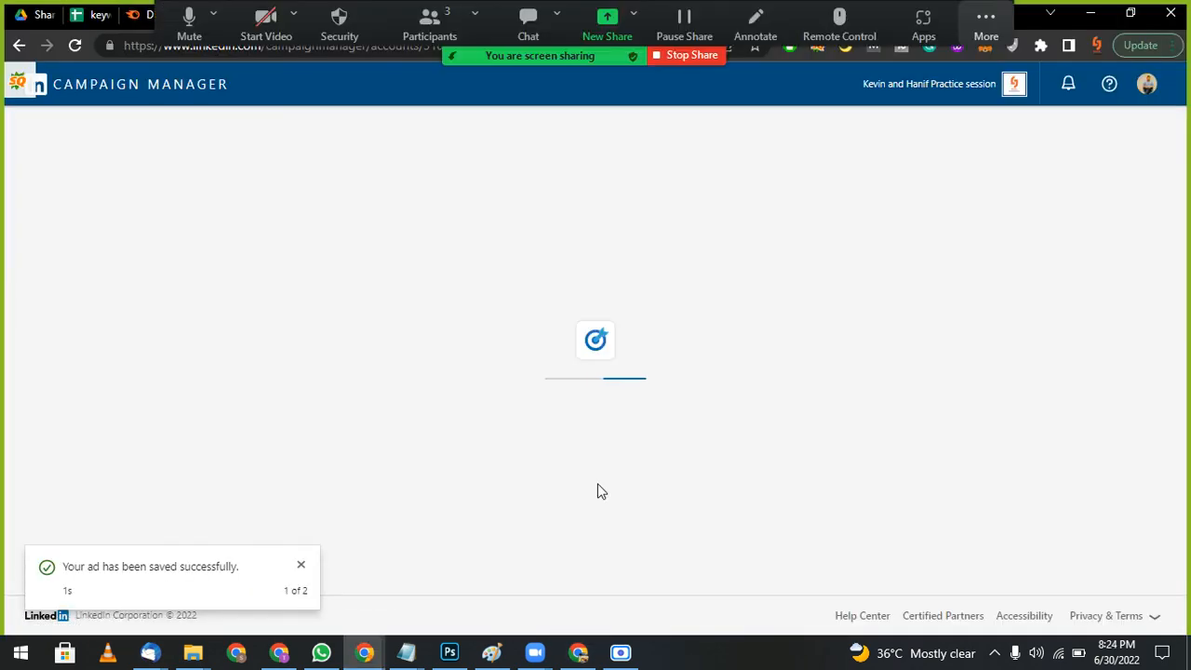
key("alt+Tab")
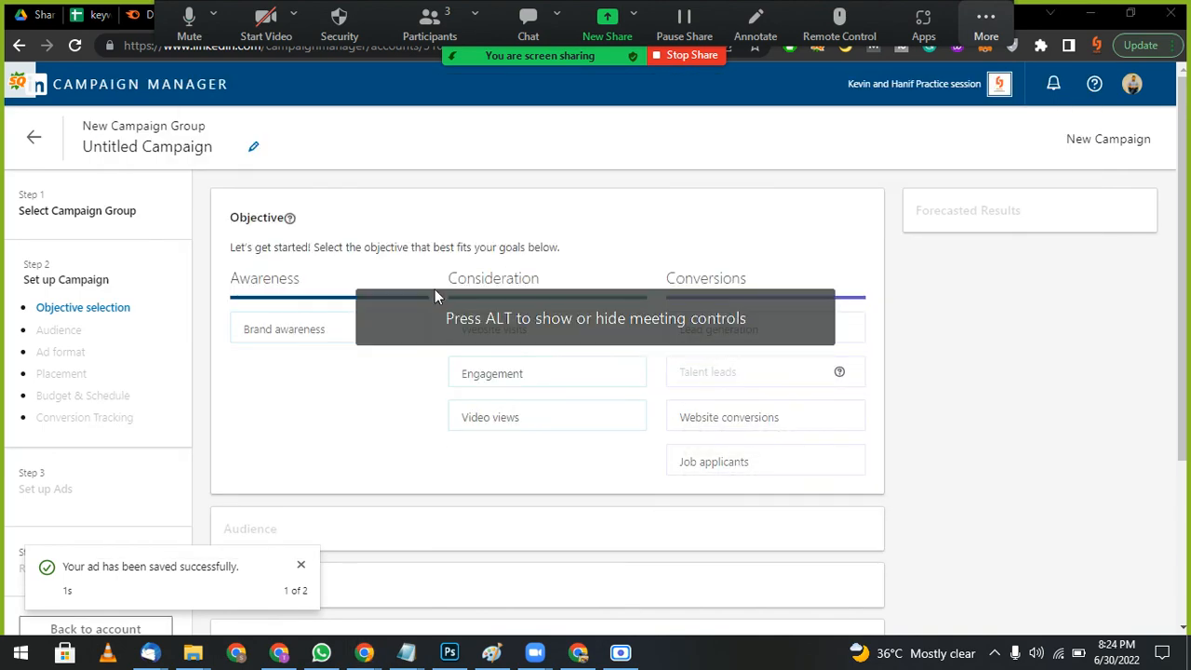
left_click(581, 656)
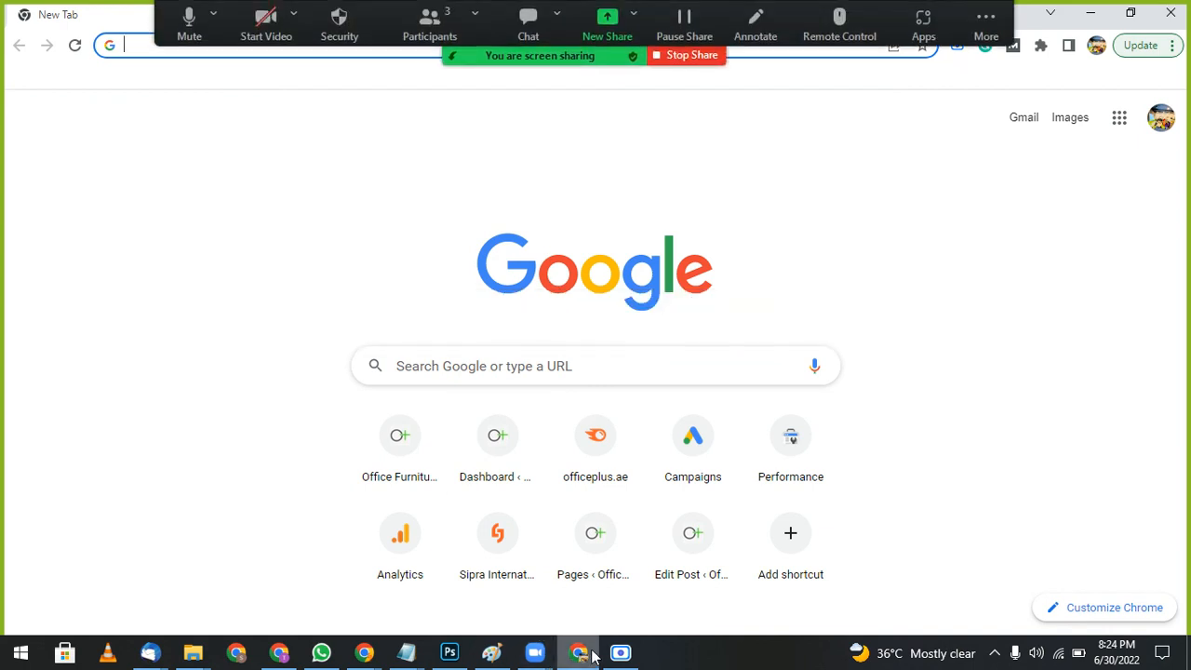
mouse_move(580, 658)
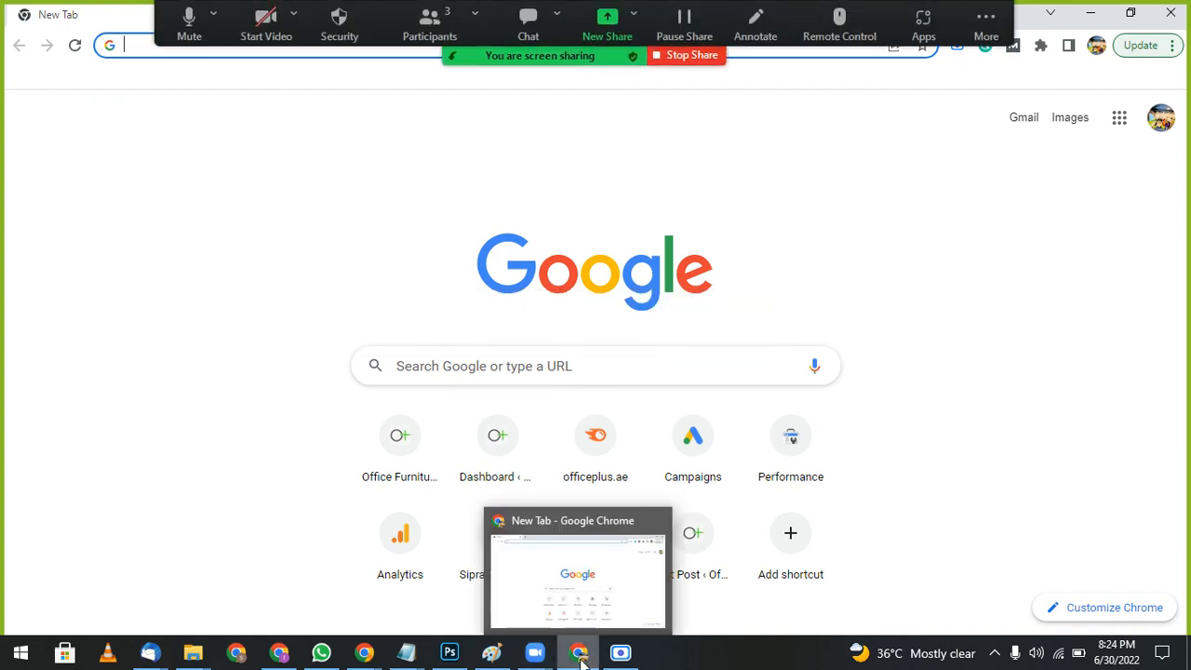